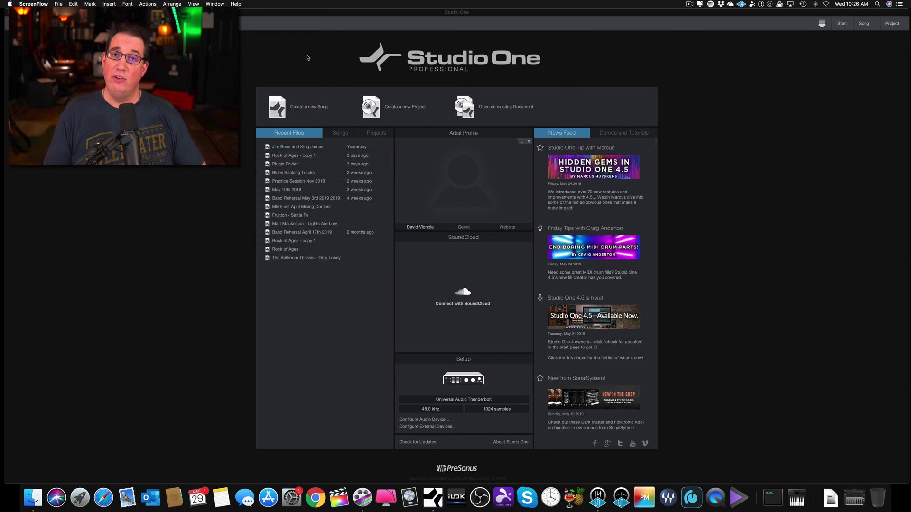
Step: Open the setup dialog for creating a new song and move it clear of the start page
{"action": "left_click", "coordinate": [289, 117]}
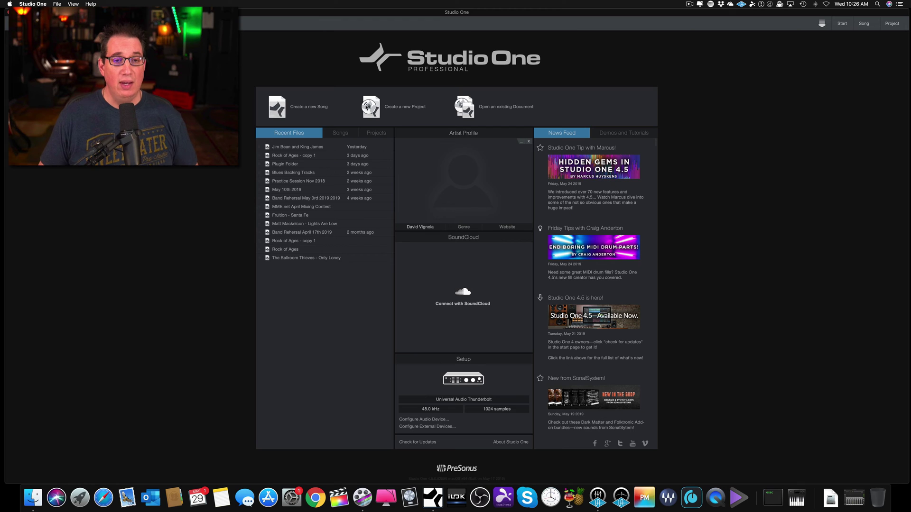
{"action": "left_click", "coordinate": [303, 112]}
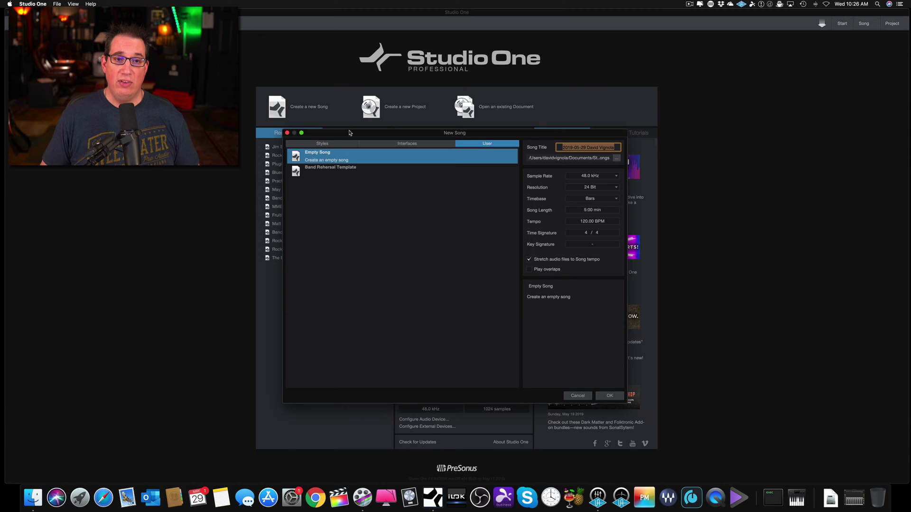
{"action": "left_click_drag", "start_coordinate": [349, 133], "coordinate": [342, 99]}
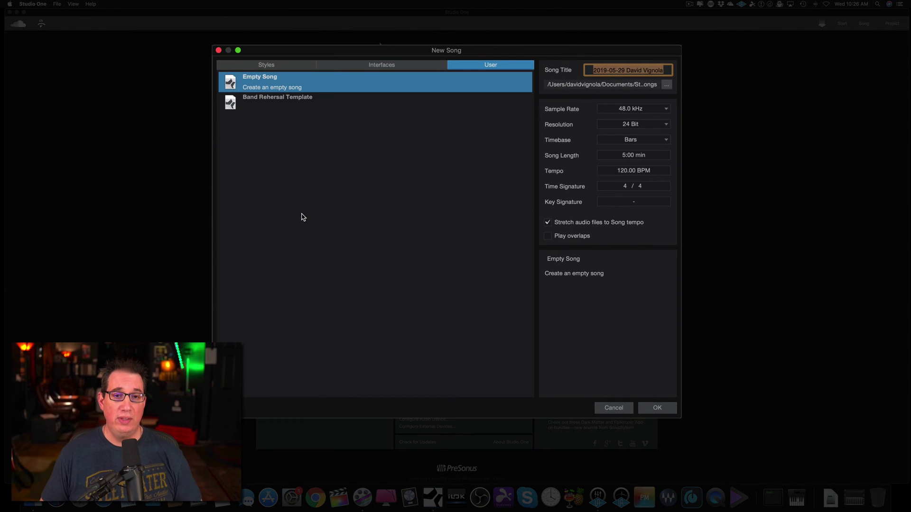
{"action": "left_click_drag", "start_coordinate": [291, 52], "coordinate": [288, 50]}
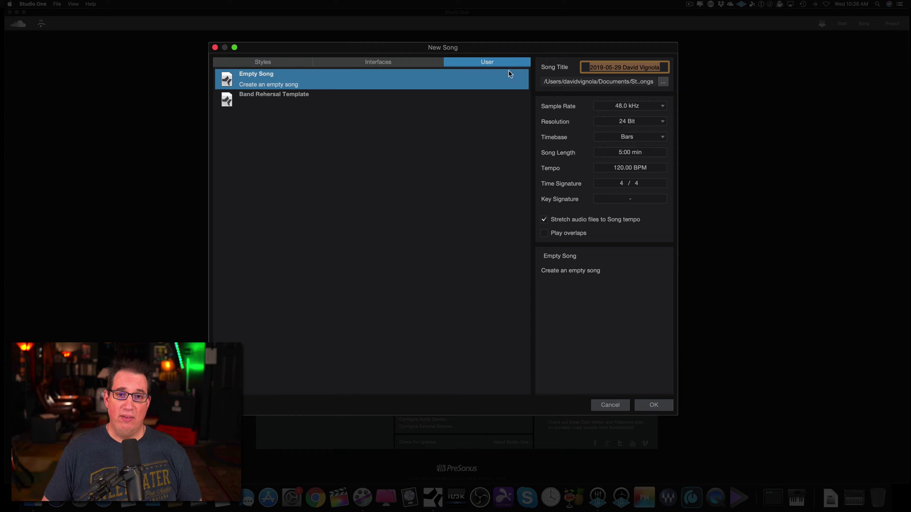
Step: Look through the interface, style and user template categories for the new song, including the Band Rehersal Template
{"action": "left_click", "coordinate": [402, 67]}
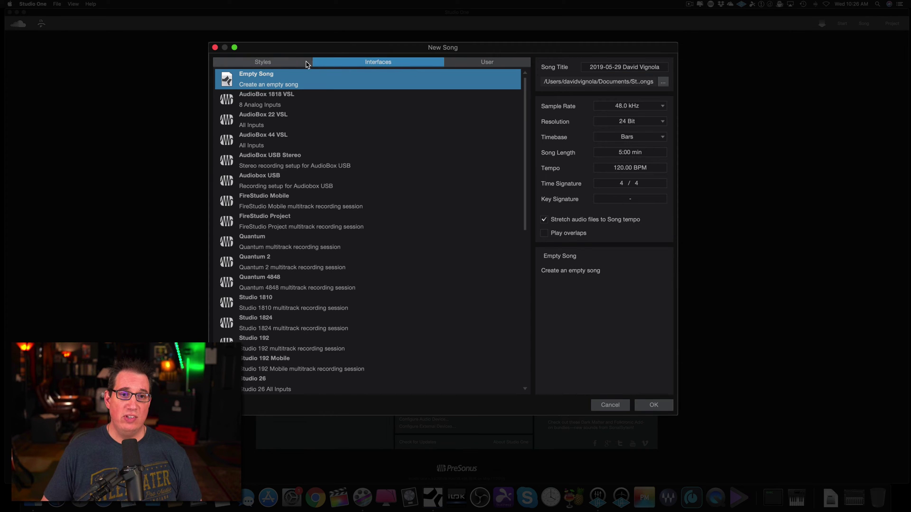
{"action": "left_click", "coordinate": [288, 63]}
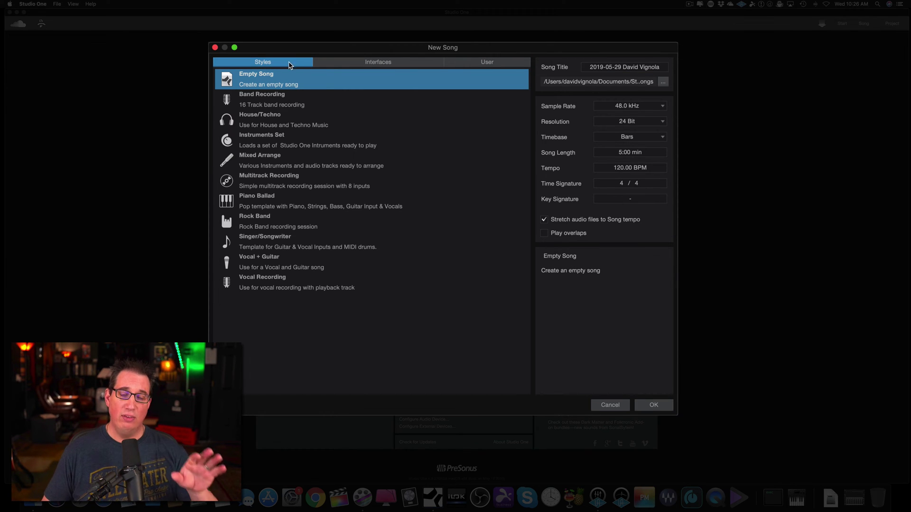
{"action": "left_click", "coordinate": [481, 65]}
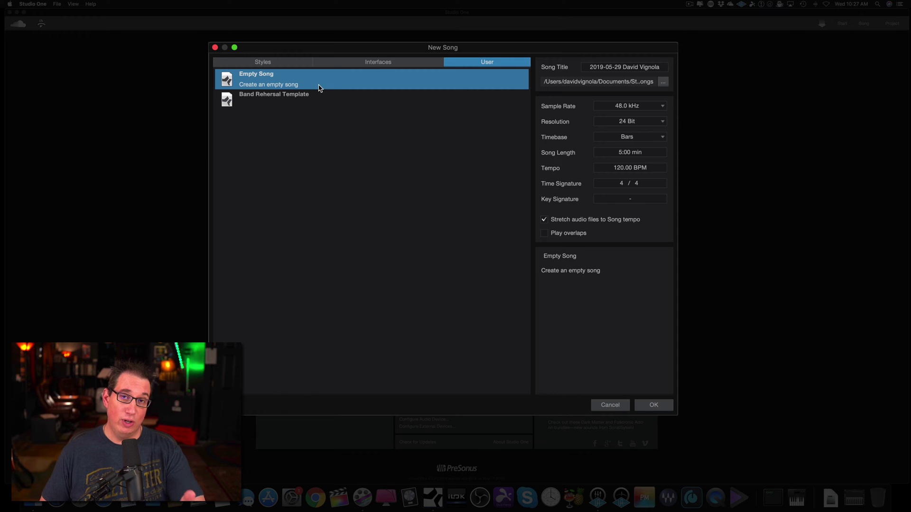
{"action": "left_click", "coordinate": [257, 99]}
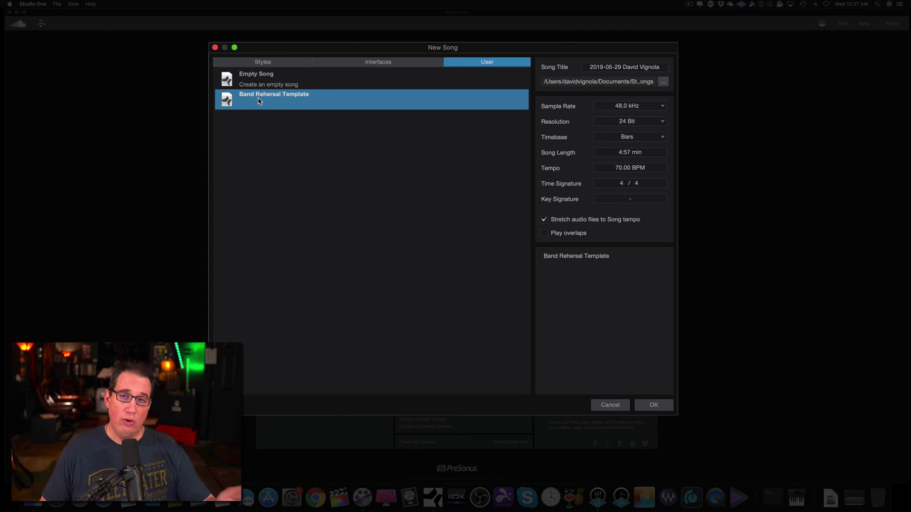
Step: Review the style templates Band Recording, House/Techno, Instruments Set and Mixed Arrange, and reselect Empty Song
{"action": "left_click", "coordinate": [273, 63]}
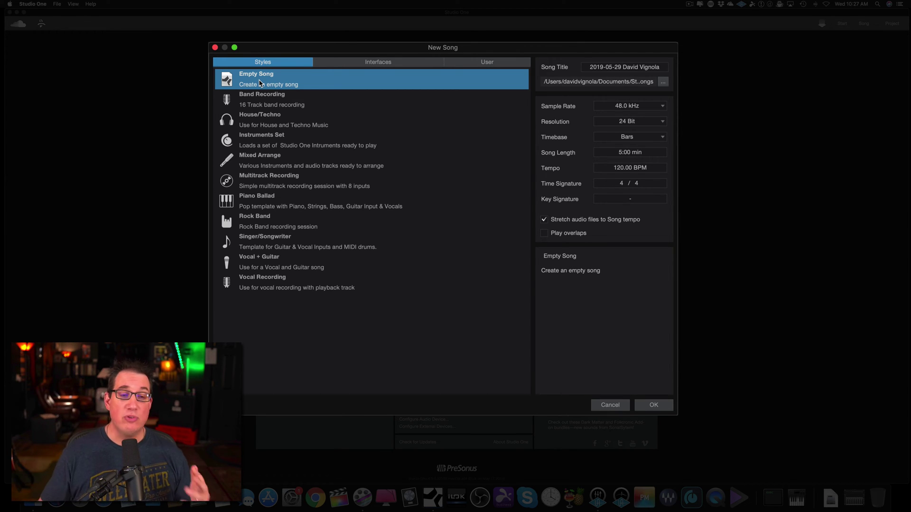
{"action": "left_click", "coordinate": [258, 106]}
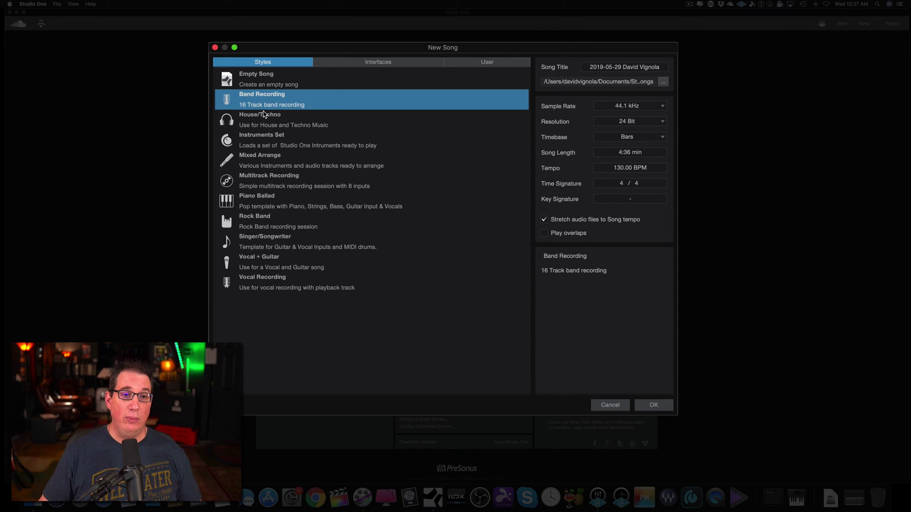
{"action": "left_click", "coordinate": [260, 126]}
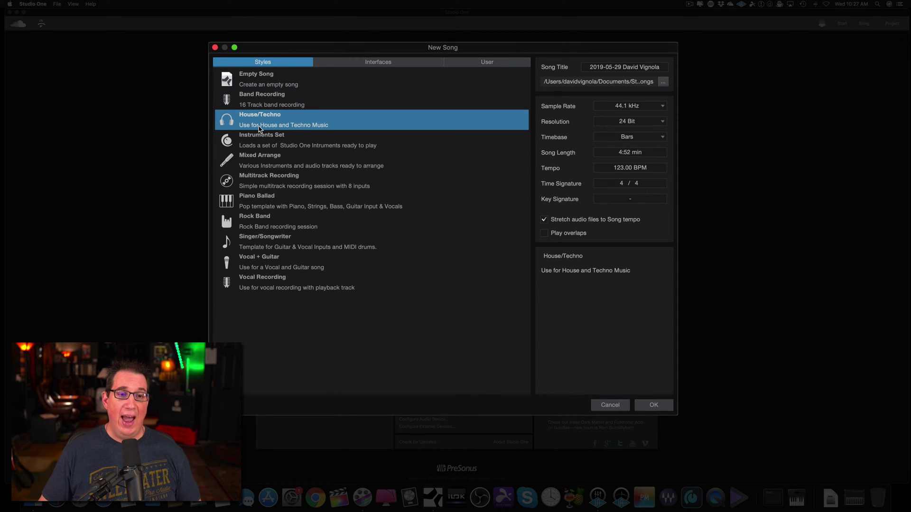
{"action": "left_click", "coordinate": [257, 145]}
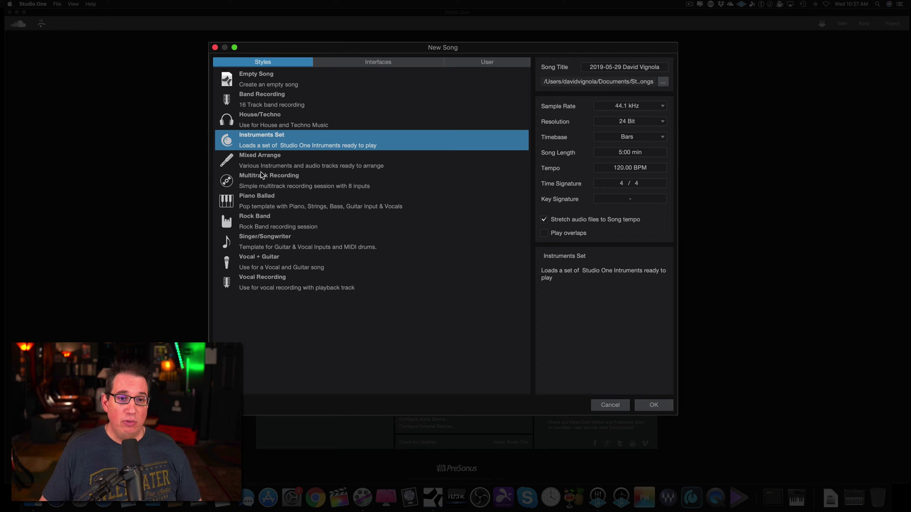
{"action": "left_click", "coordinate": [261, 170]}
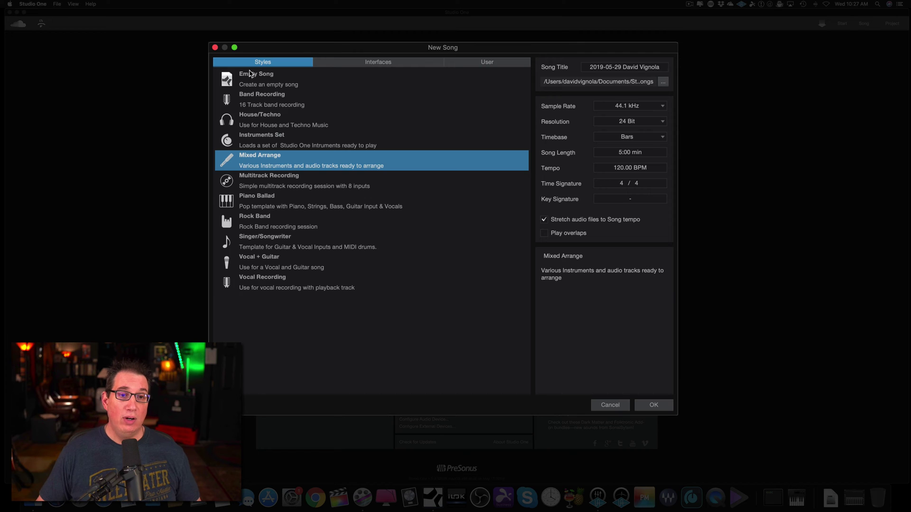
{"action": "left_click", "coordinate": [252, 82]}
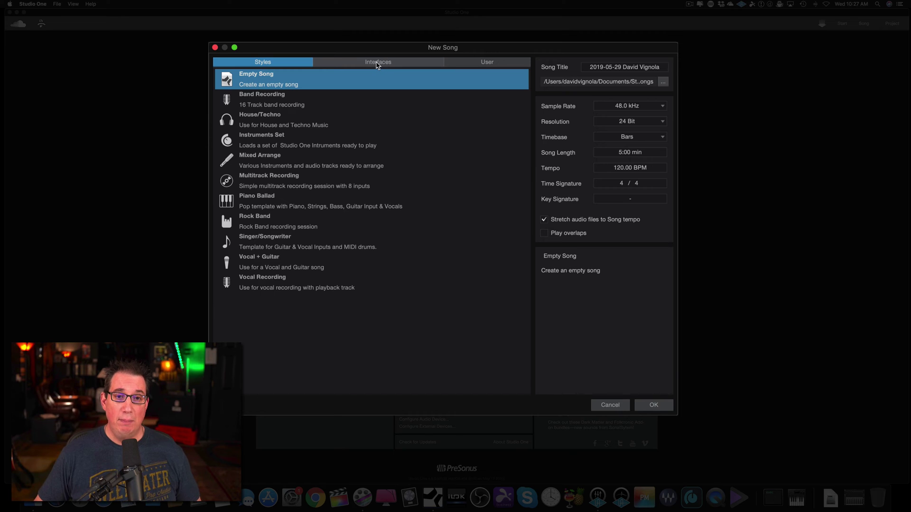
Step: Examine the audio interface templates, from the AudioBox models to the StudioLive sessions, and reselect Empty Song
{"action": "left_click", "coordinate": [377, 65]}
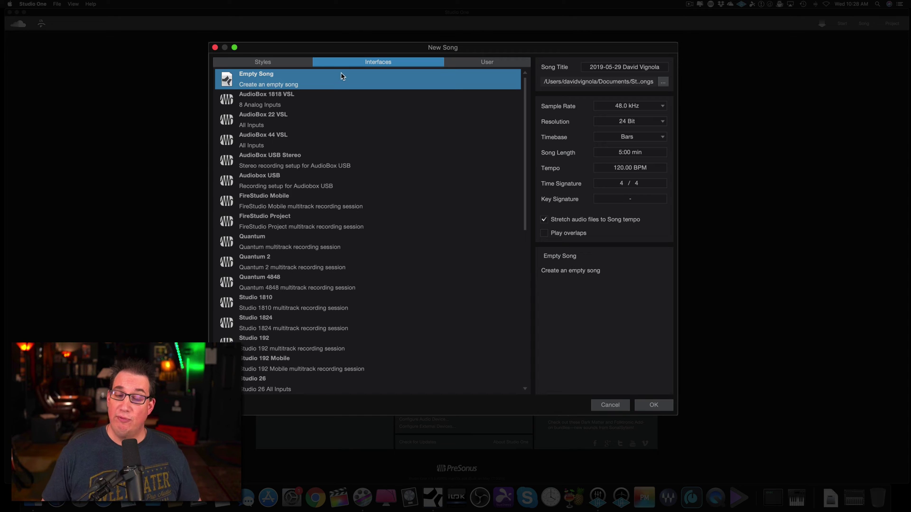
{"action": "left_click", "coordinate": [266, 104]}
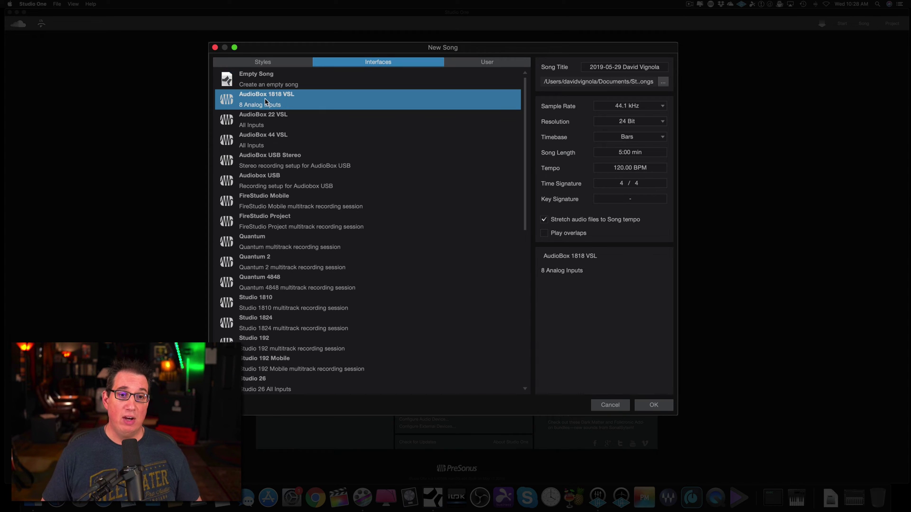
{"action": "left_click", "coordinate": [260, 124]}
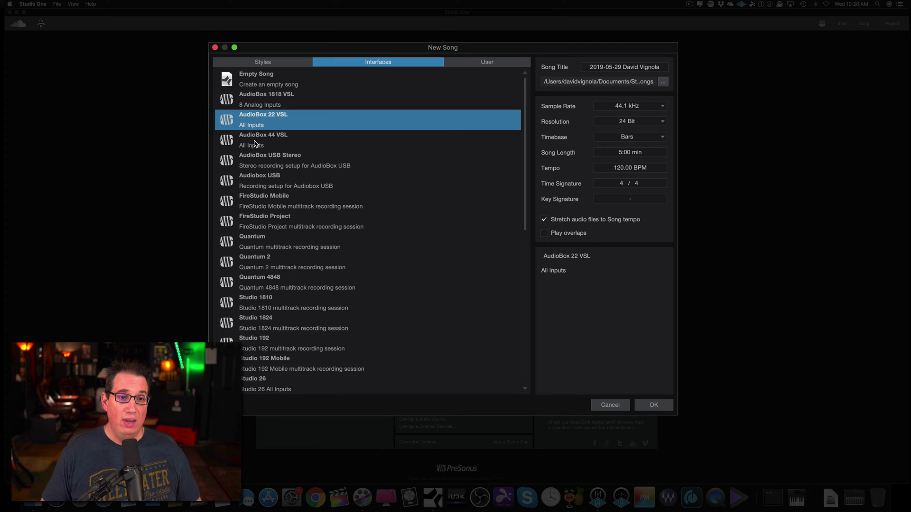
{"action": "left_click", "coordinate": [255, 144]}
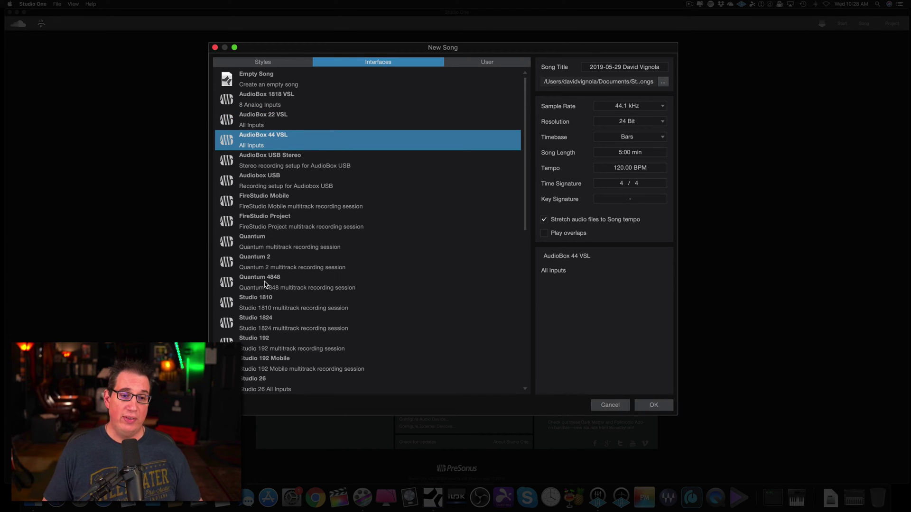
{"action": "scroll", "coordinate": [264, 280], "scroll_direction": "down", "scroll_amount": 12}
{"action": "scroll", "coordinate": [264, 284], "scroll_direction": "down", "scroll_amount": 4}
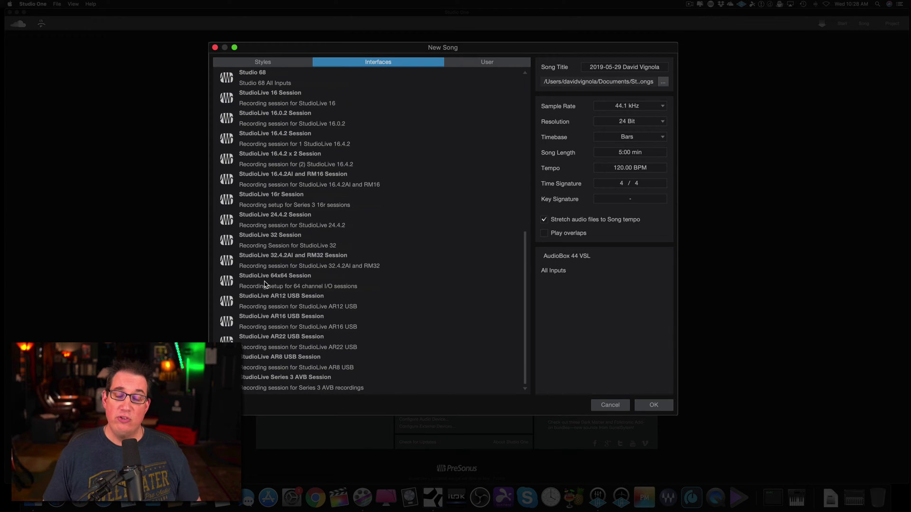
{"action": "scroll", "coordinate": [265, 284], "scroll_direction": "up", "scroll_amount": 16}
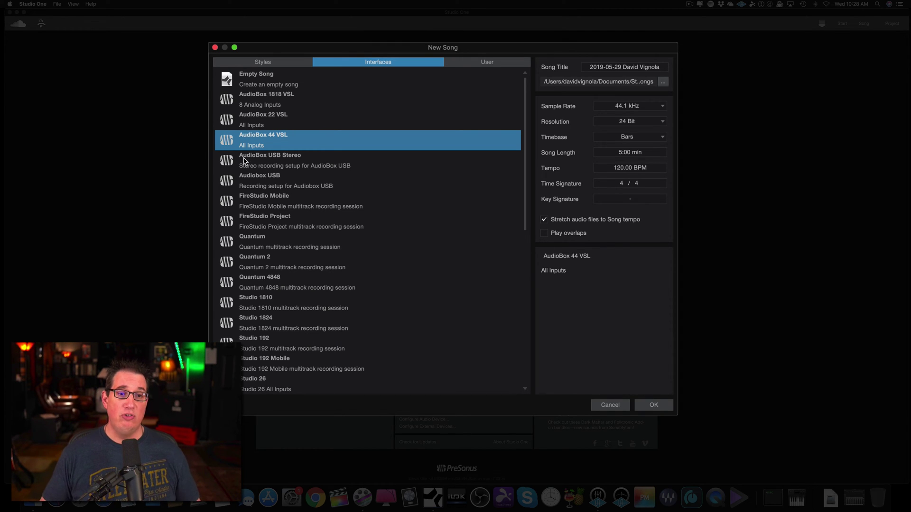
{"action": "left_click", "coordinate": [247, 83]}
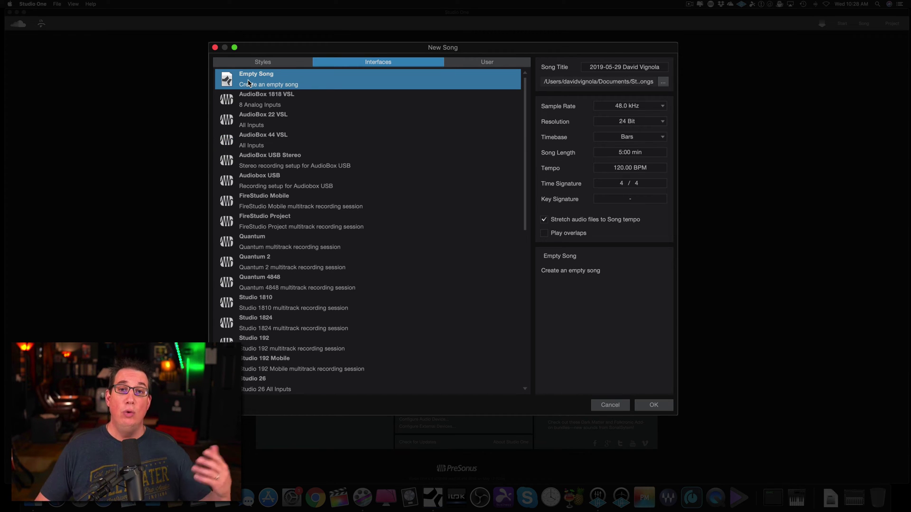
Step: Use Empty Song from the user templates and title the song "Beginner guide"
{"action": "left_click", "coordinate": [480, 64]}
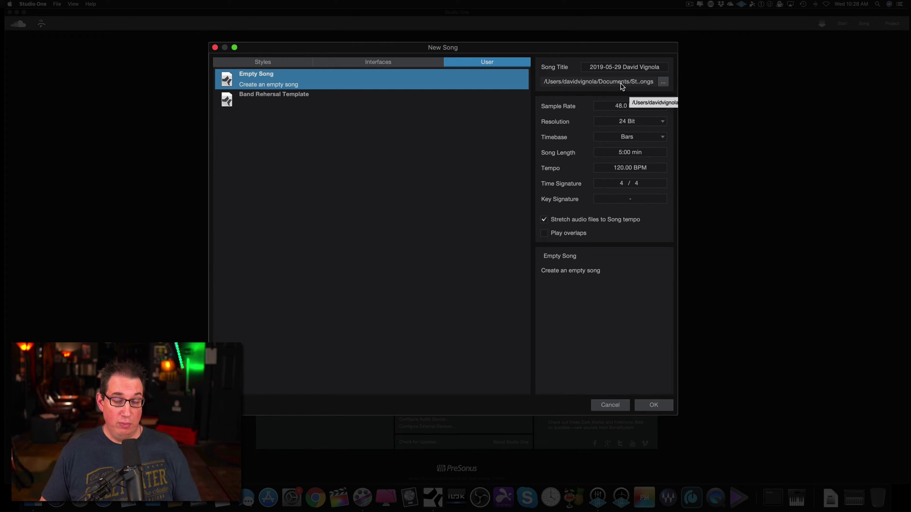
{"action": "left_click", "coordinate": [614, 68]}
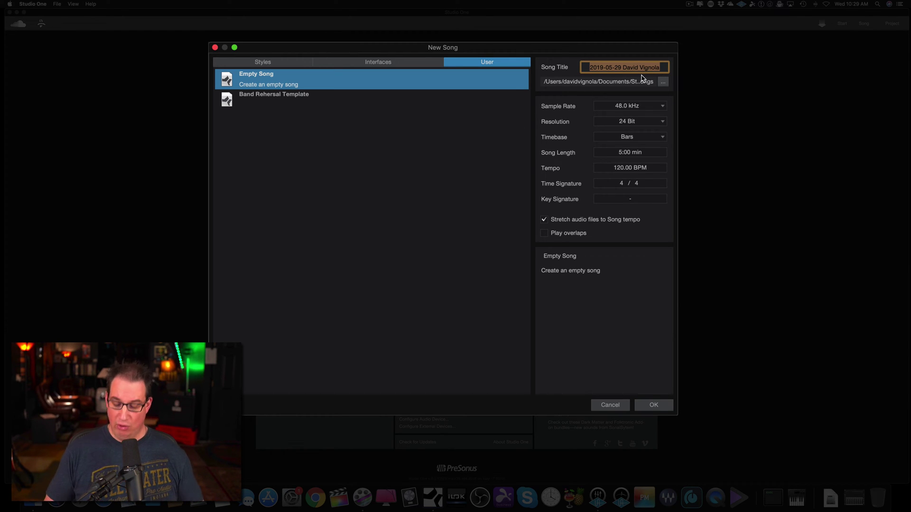
{"action": "key", "text": "BackSpace"}
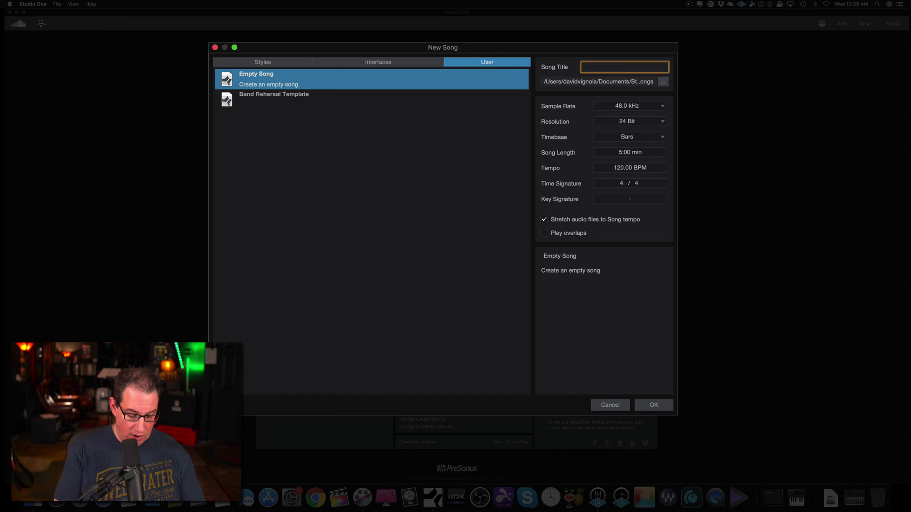
{"action": "type", "text": "Be"}
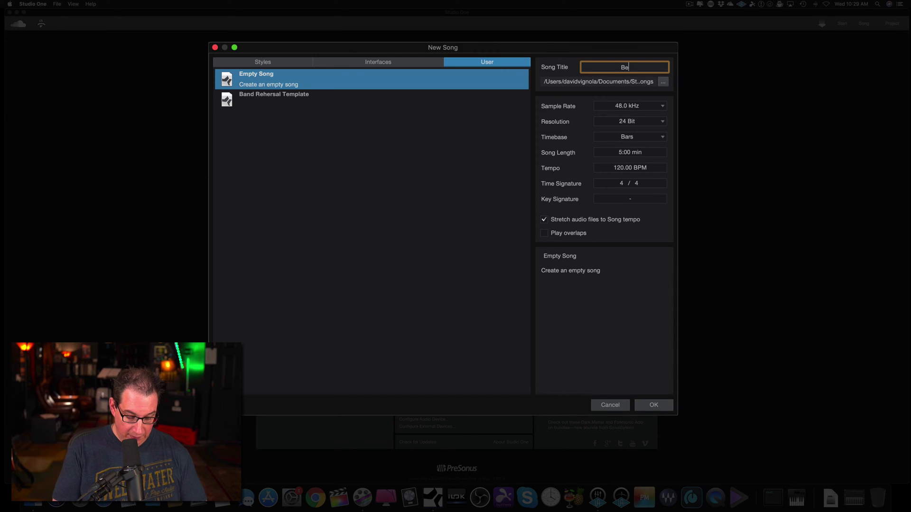
{"action": "type", "text": "ginner guide"}
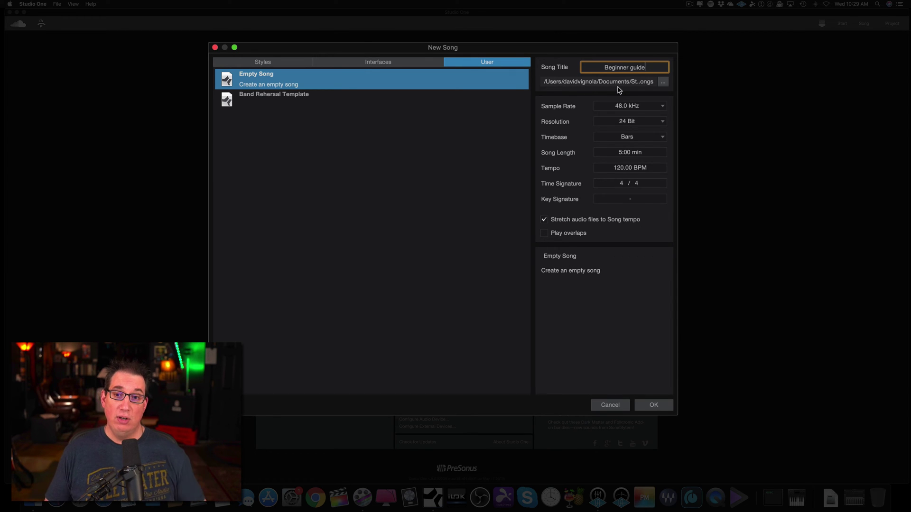
Step: Set the song's save location to a new folder named Session inside the S1 Beginners Guide folder on the Desktop
{"action": "left_click", "coordinate": [613, 118]}
{"action": "left_click_drag", "start_coordinate": [442, 125], "coordinate": [374, 98]}
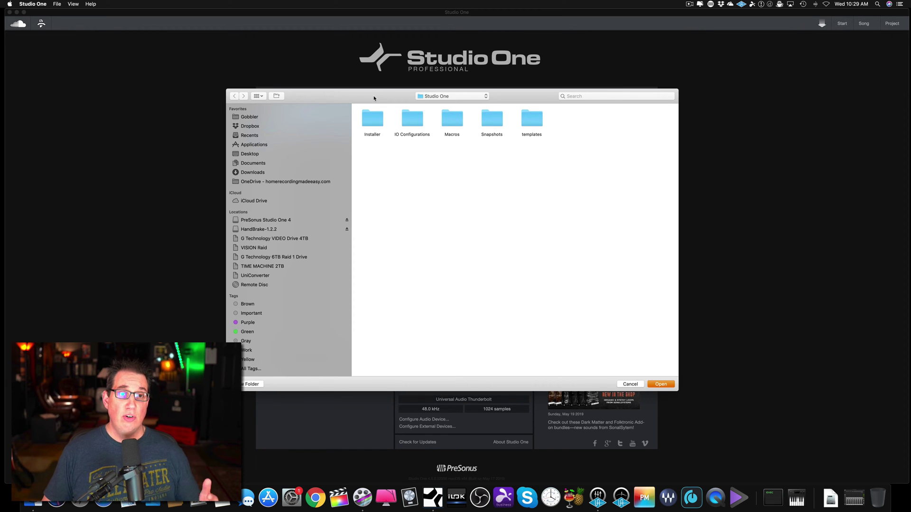
{"action": "left_click_drag", "start_coordinate": [332, 99], "coordinate": [326, 97]}
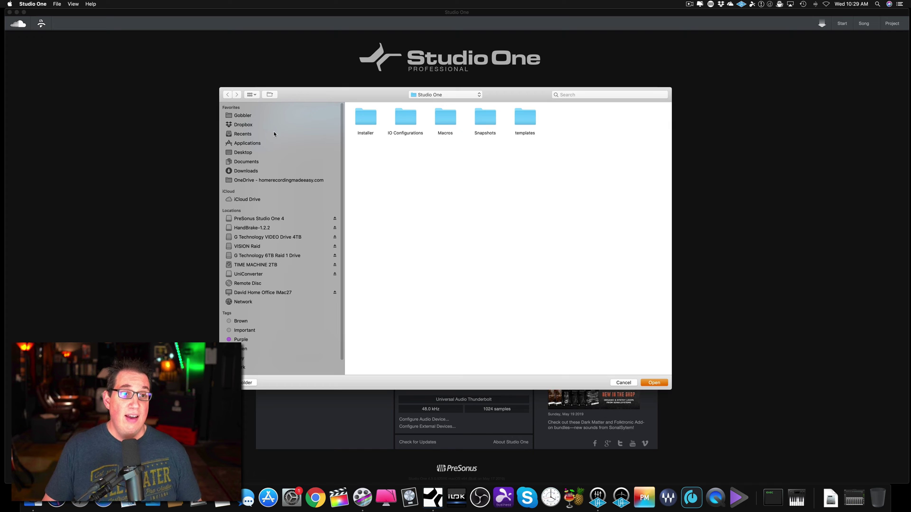
{"action": "left_click", "coordinate": [241, 152]}
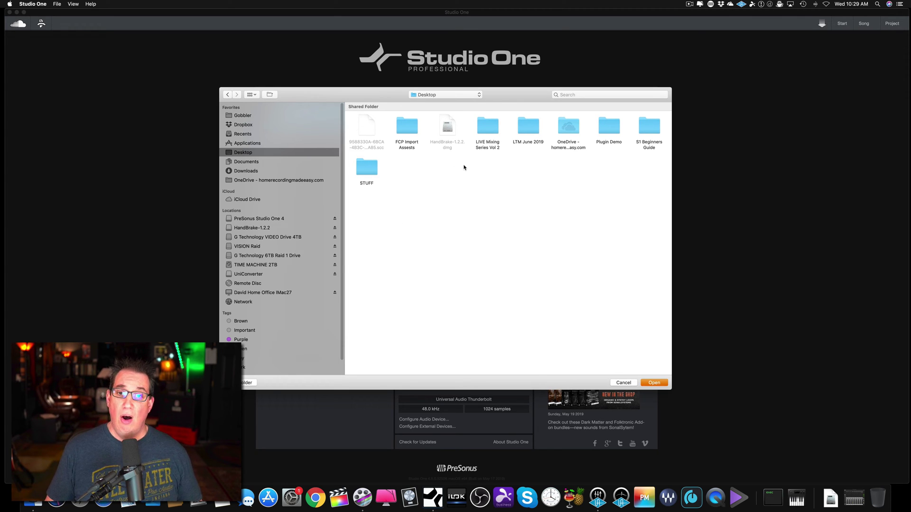
{"action": "double_click", "coordinate": [649, 126]}
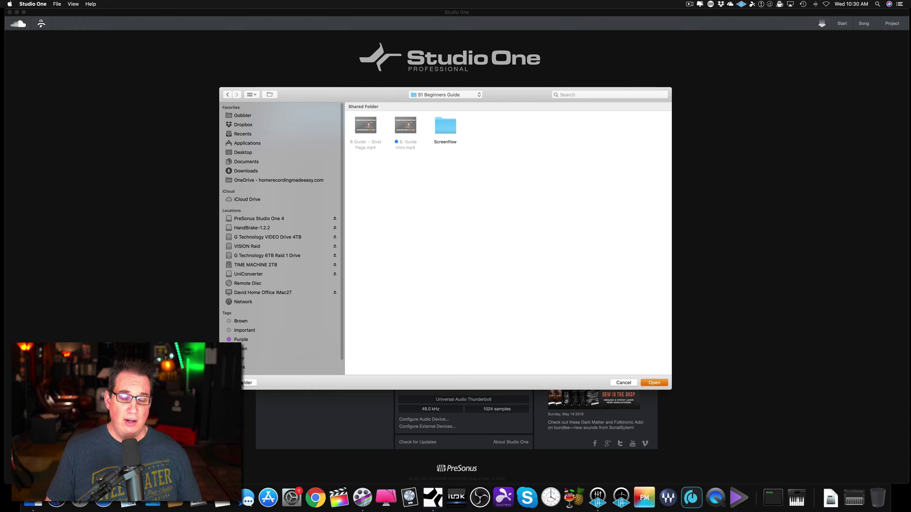
{"action": "left_click", "coordinate": [248, 383]}
{"action": "type", "text": "Session"}
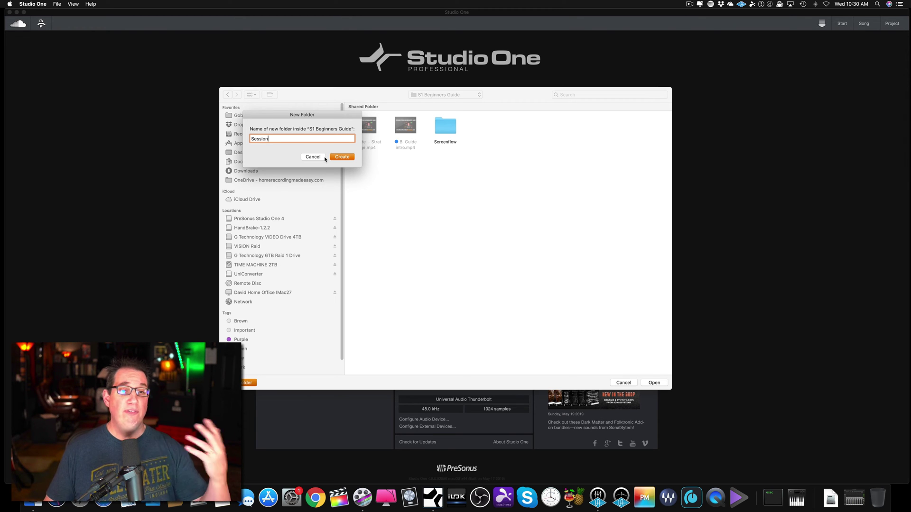
{"action": "left_click", "coordinate": [341, 156]}
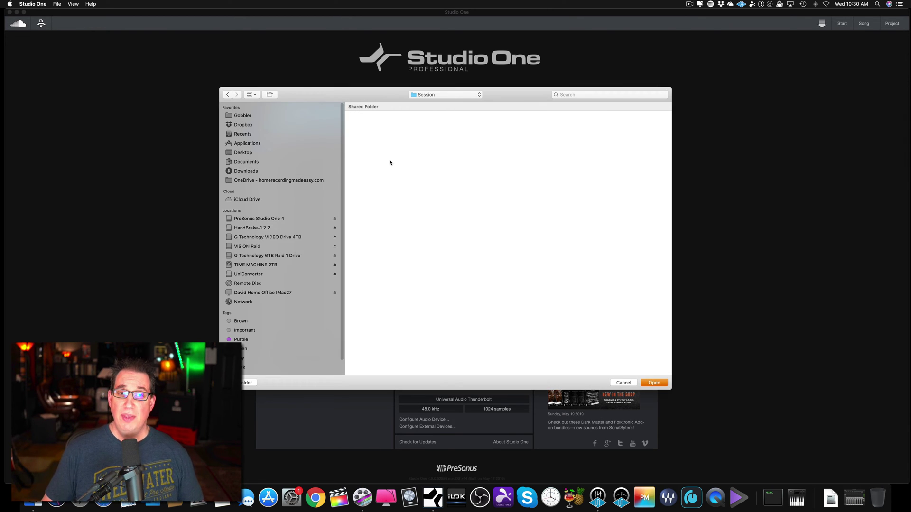
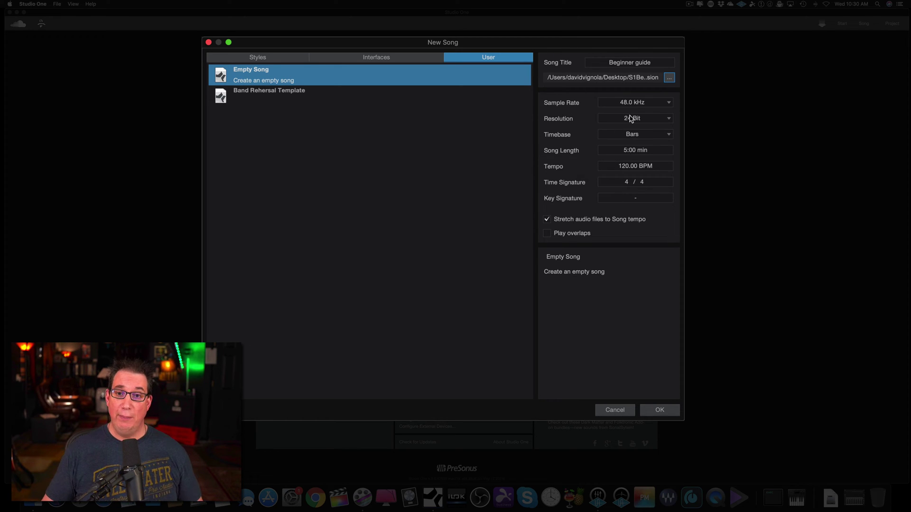
Step: Try the song's sample rate at 44.1 kHz and then at 192.0 kHz
{"action": "left_click", "coordinate": [650, 104]}
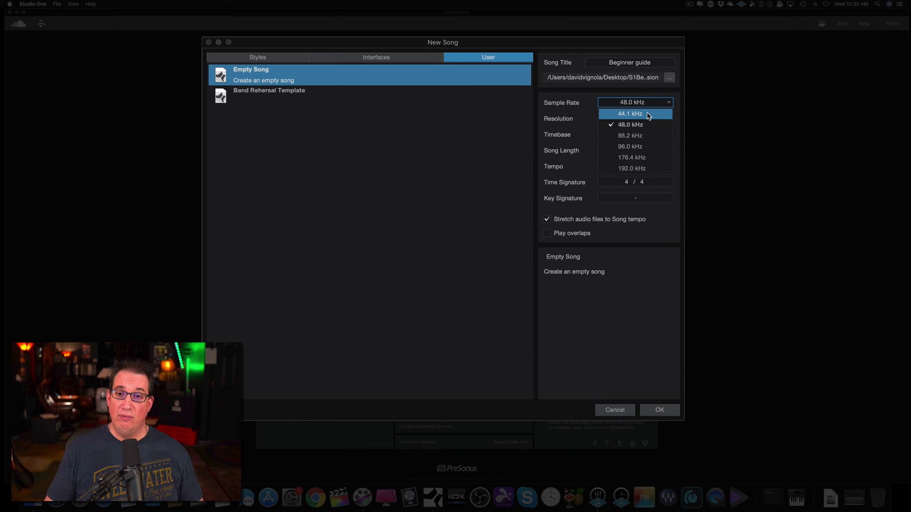
{"action": "left_click", "coordinate": [648, 114]}
{"action": "left_click", "coordinate": [655, 105]}
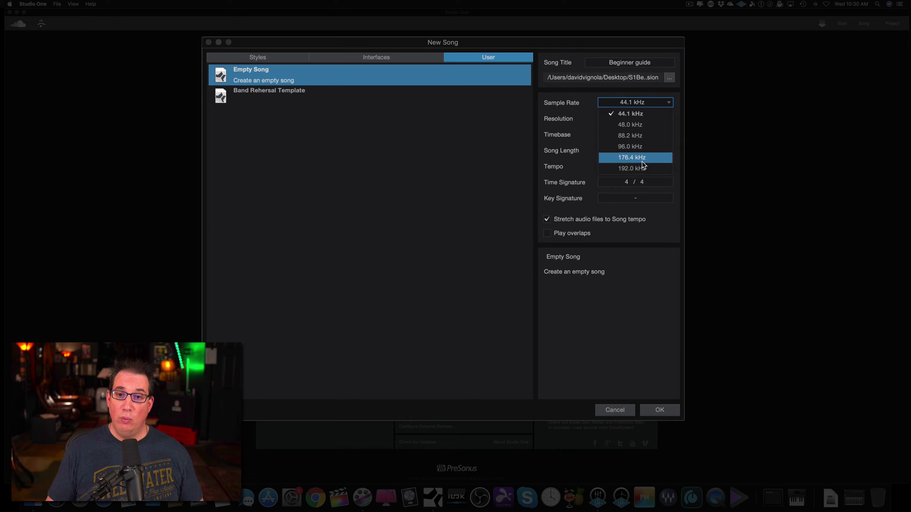
{"action": "left_click", "coordinate": [644, 169]}
{"action": "left_click", "coordinate": [656, 104]}
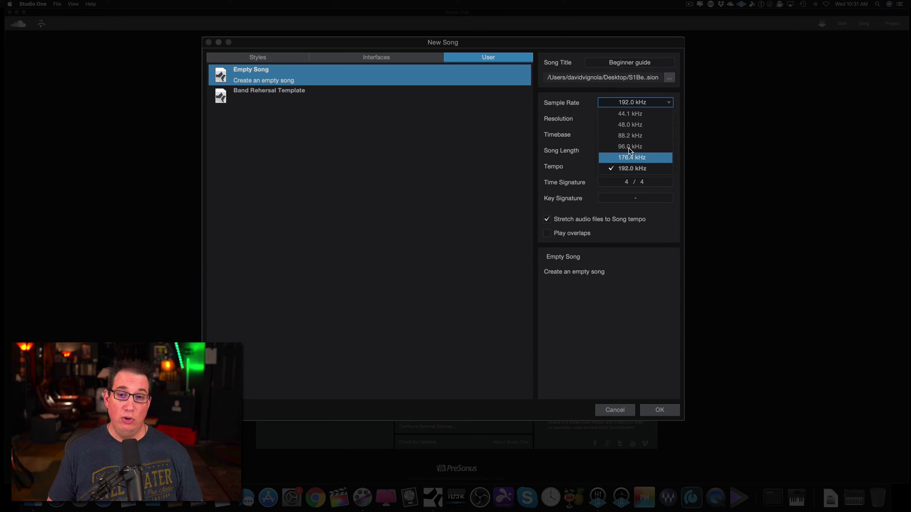
Step: Check the Session folder set as the song's save location and leave the folder choice as it is
{"action": "left_click", "coordinate": [670, 78]}
{"action": "left_click", "coordinate": [669, 79]}
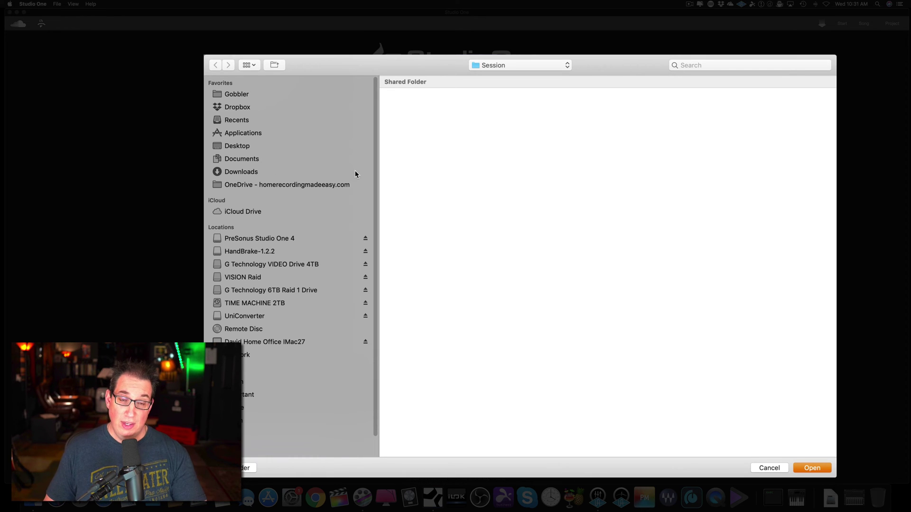
{"action": "left_click_drag", "start_coordinate": [317, 65], "coordinate": [301, 62]}
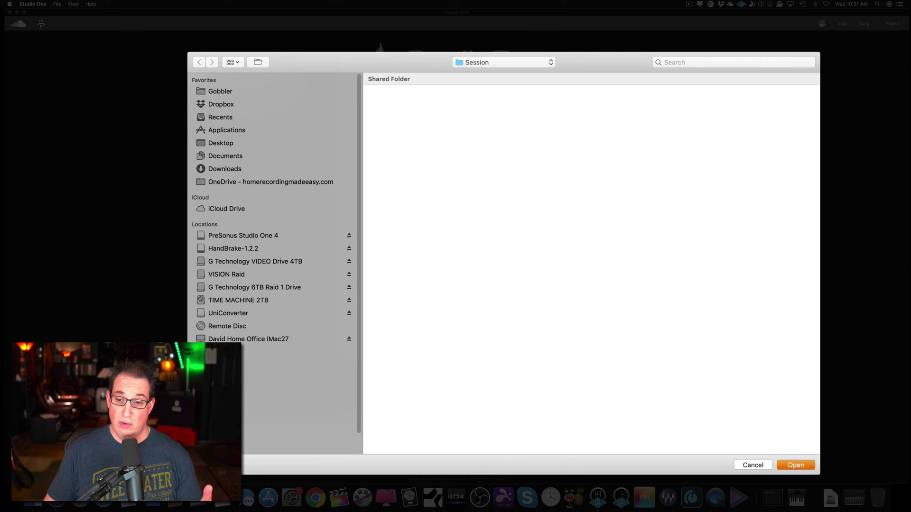
{"action": "left_click", "coordinate": [749, 467]}
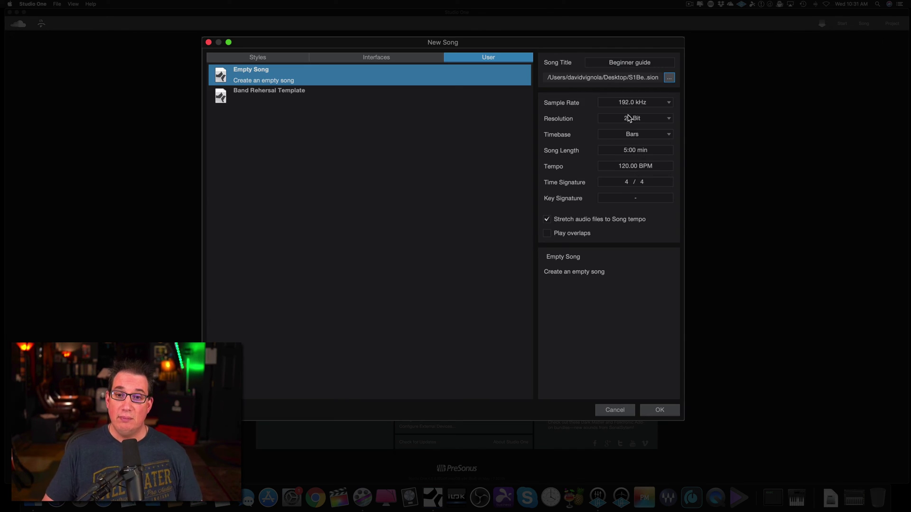
Step: Set the new song's sample rate to 44.1 kHz and choose 24 Bit resolution
{"action": "left_click", "coordinate": [641, 102]}
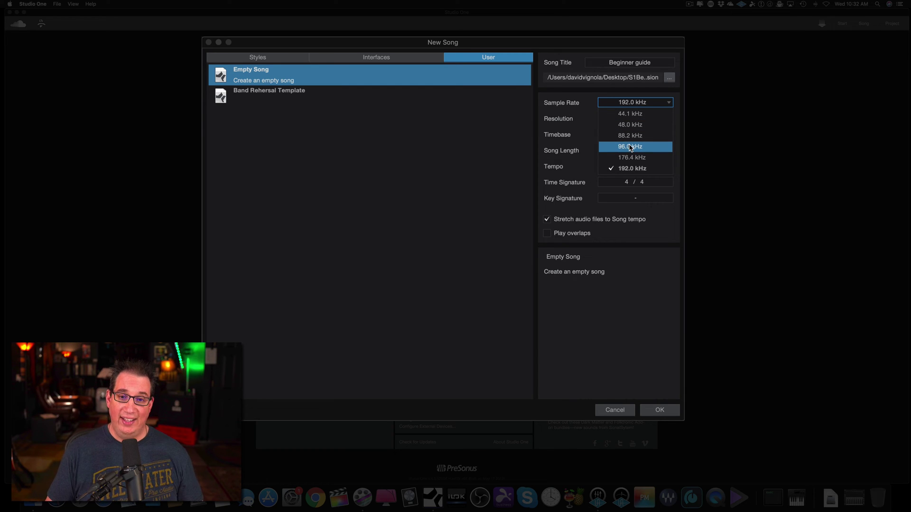
{"action": "left_click", "coordinate": [629, 117]}
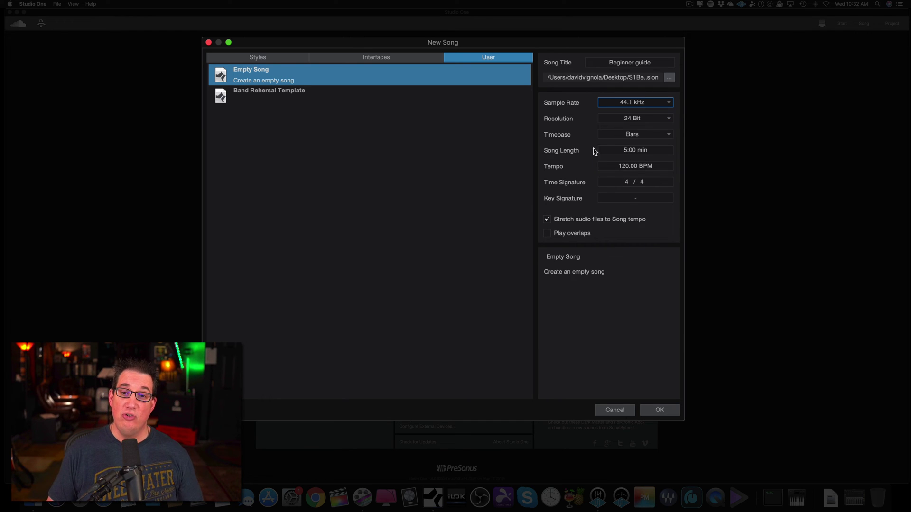
{"action": "left_click", "coordinate": [667, 121]}
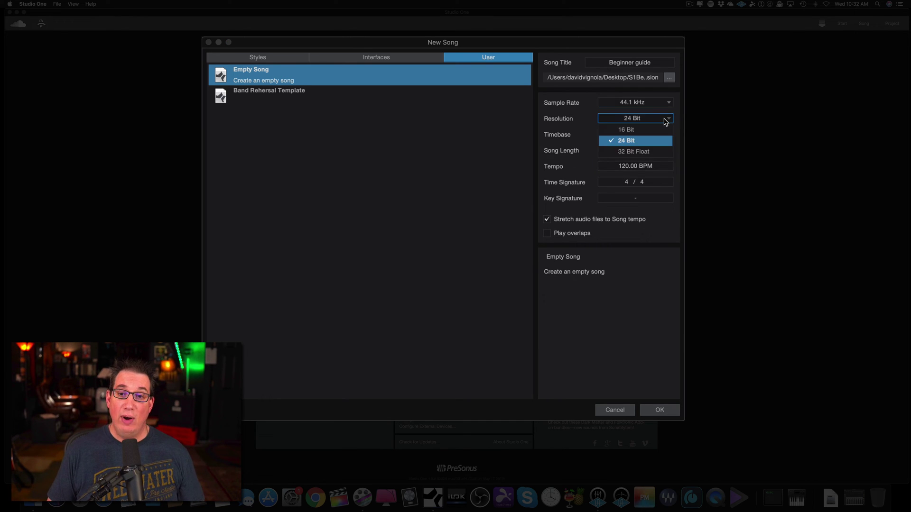
{"action": "left_click", "coordinate": [638, 140]}
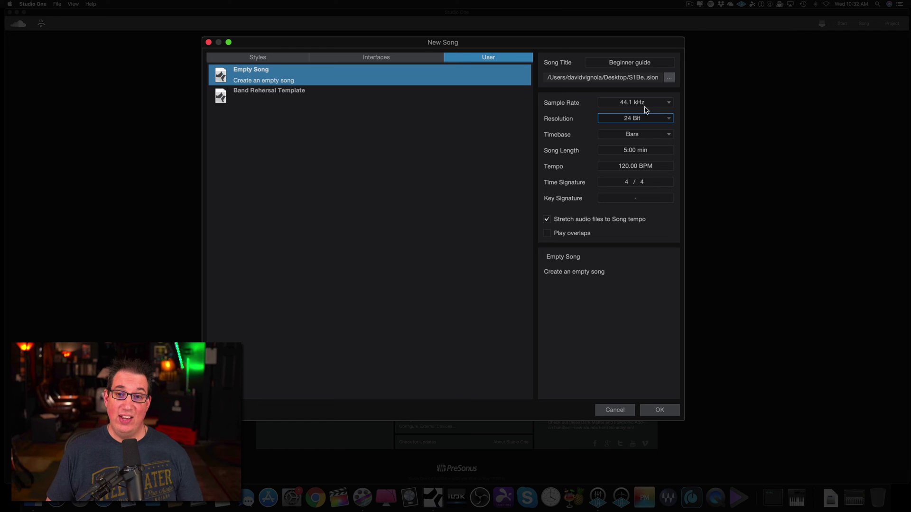
Step: Try the song's resolution at 16 Bit, and return it to 24 Bit
{"action": "left_click", "coordinate": [654, 120]}
{"action": "left_click", "coordinate": [648, 129]}
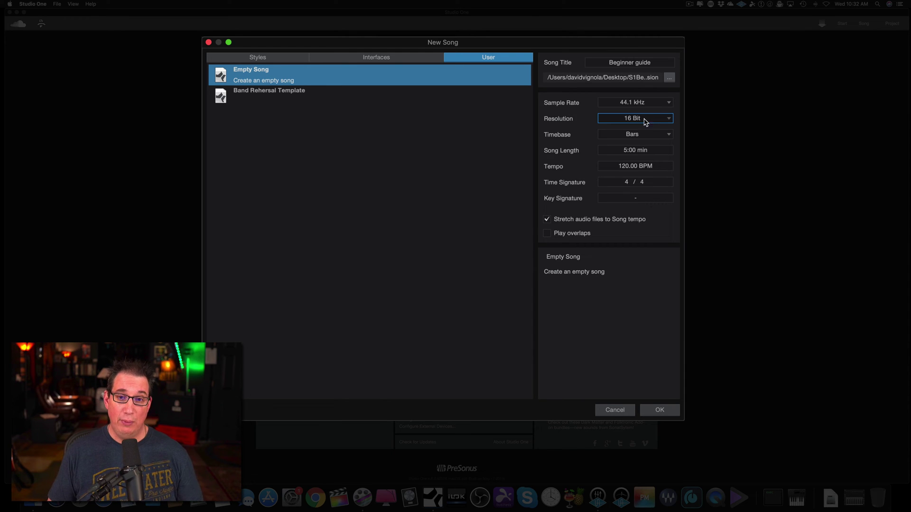
{"action": "left_click", "coordinate": [651, 122]}
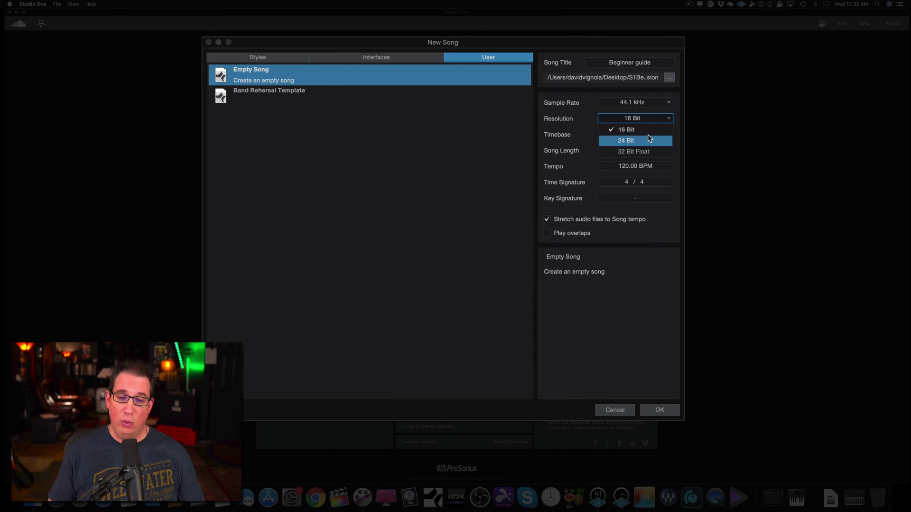
{"action": "left_click", "coordinate": [644, 140]}
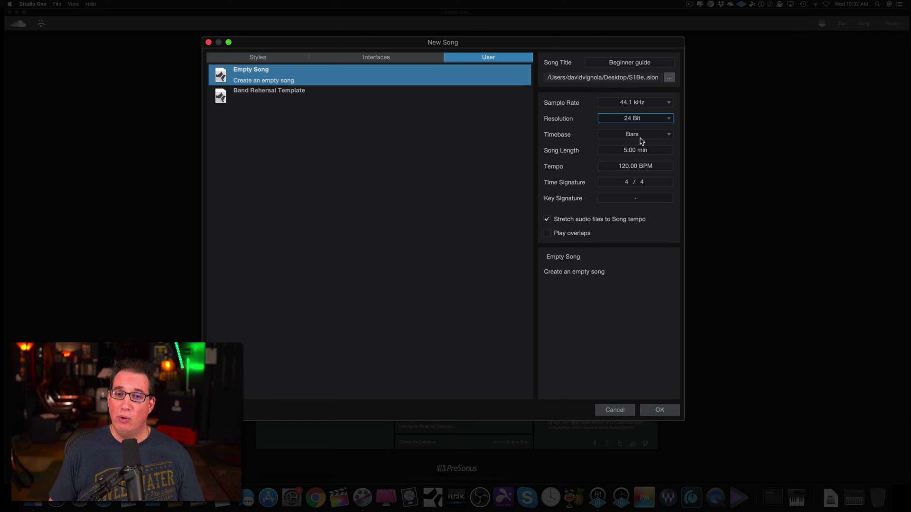
Step: Review the timebase, time signature and key signature options for the new song without changing them
{"action": "left_click", "coordinate": [663, 137]}
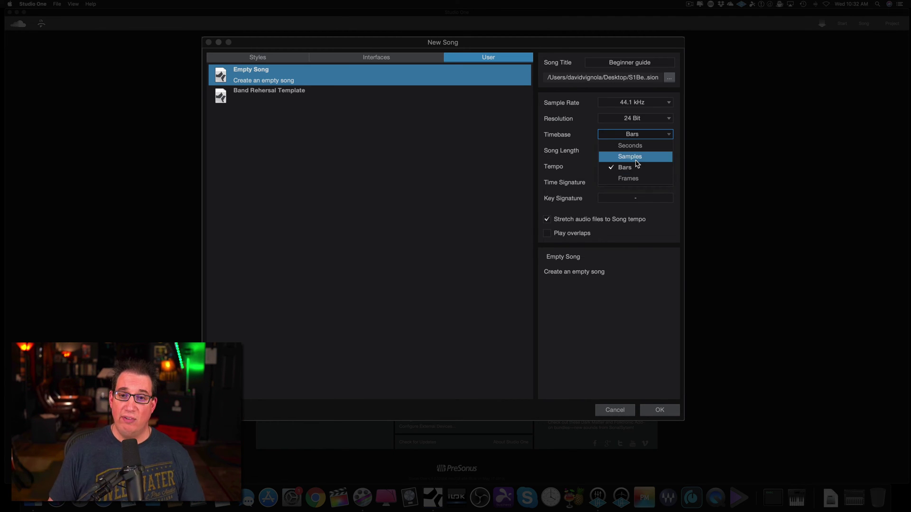
{"action": "left_click", "coordinate": [638, 136]}
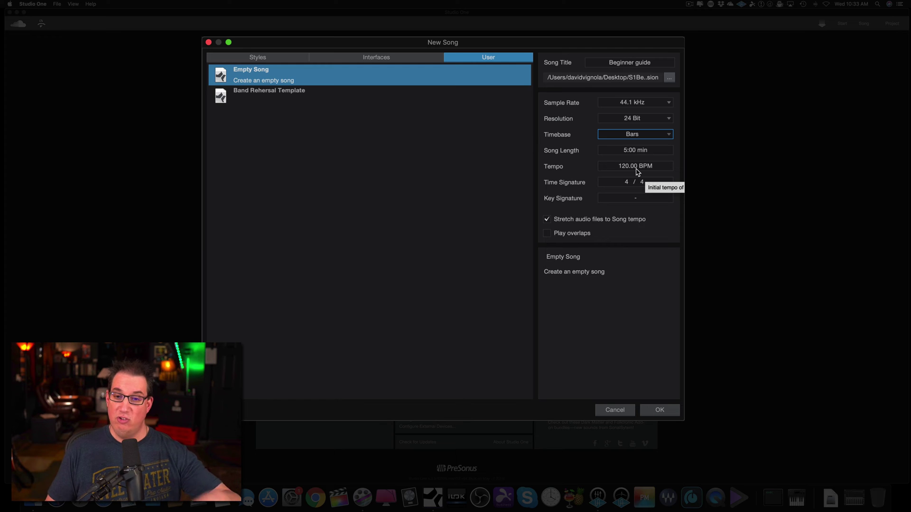
{"action": "left_click", "coordinate": [642, 183]}
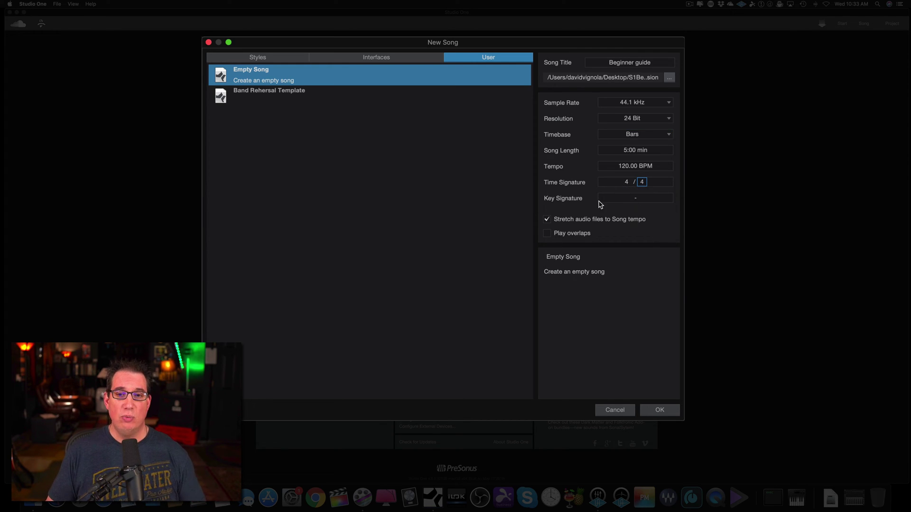
{"action": "left_click", "coordinate": [633, 200]}
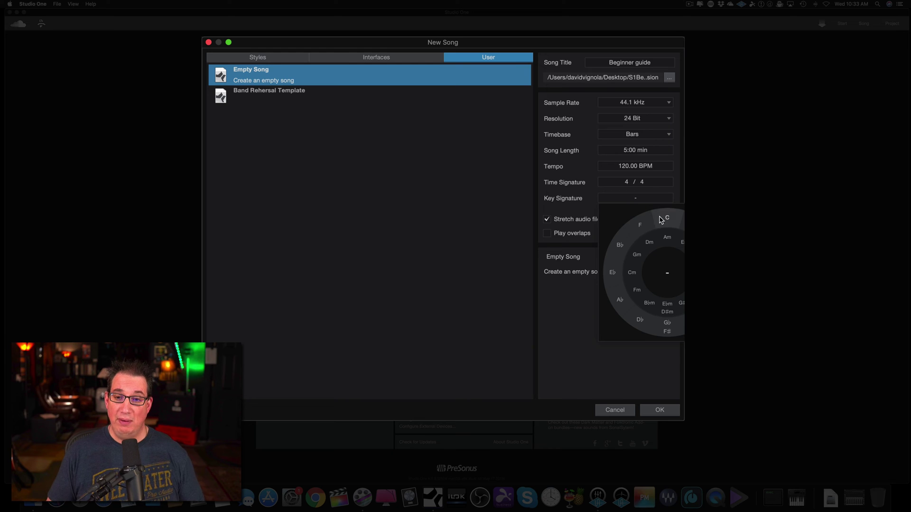
{"action": "left_click", "coordinate": [628, 200]}
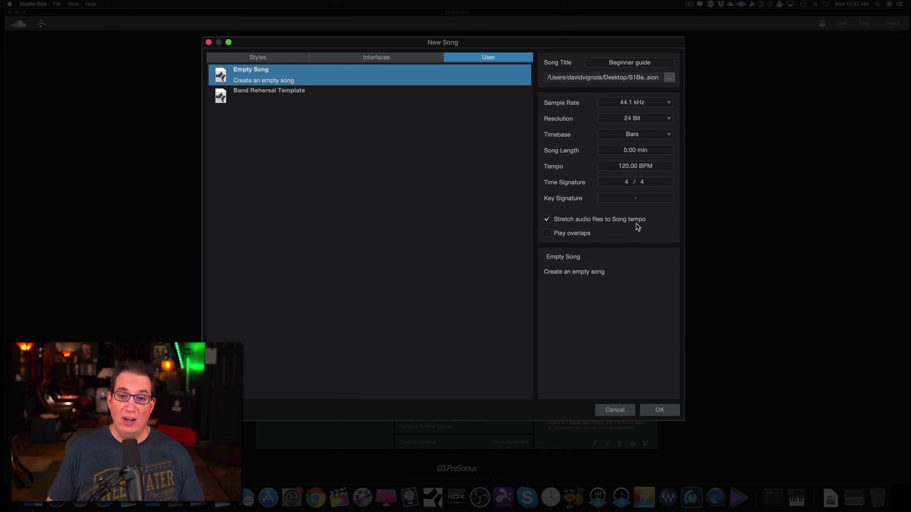
Step: Turn off stretching audio files to the song tempo and create the song
{"action": "left_click", "coordinate": [547, 220]}
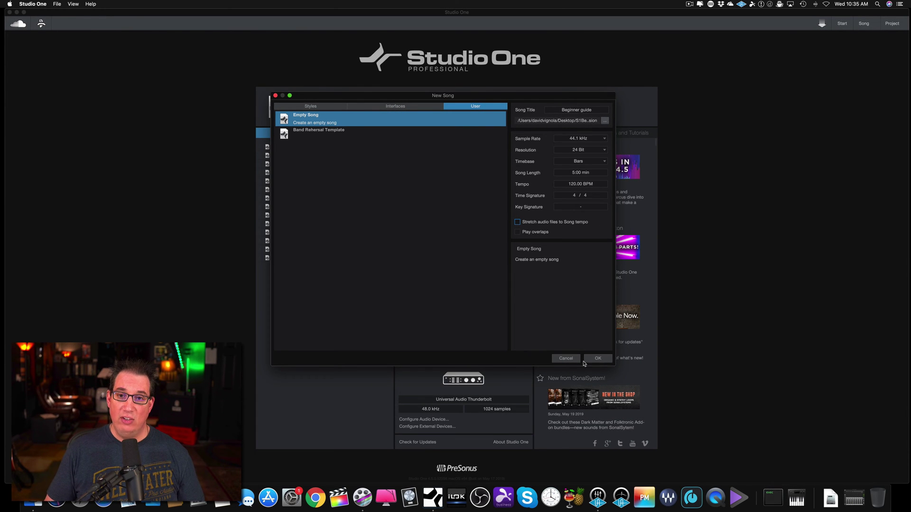
{"action": "left_click", "coordinate": [598, 360]}
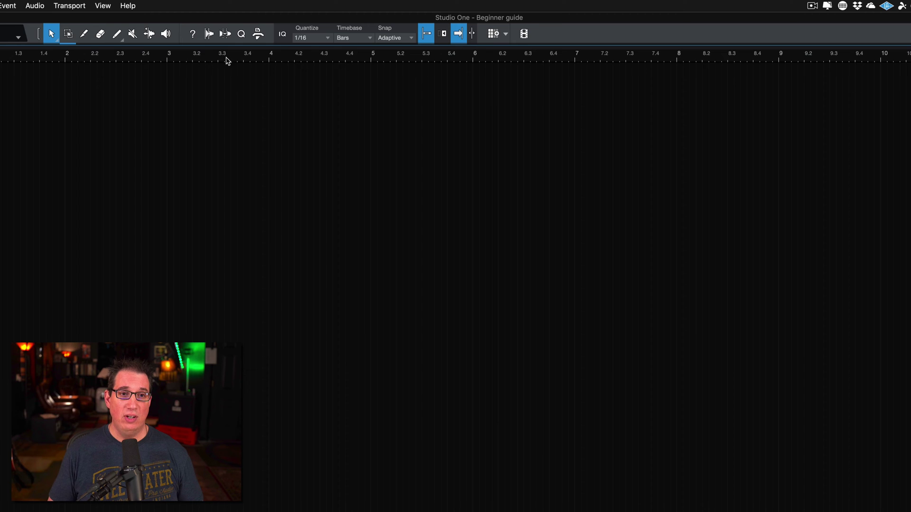
Step: Try the timeline ruler's timebase in Seconds, Frames and Samples
{"action": "right_click", "coordinate": [318, 57]}
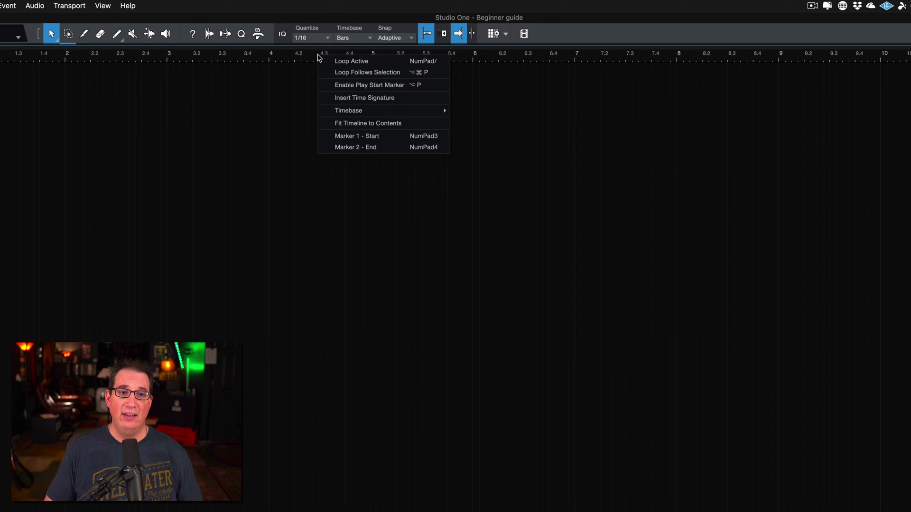
{"action": "mouse_move", "coordinate": [395, 110]}
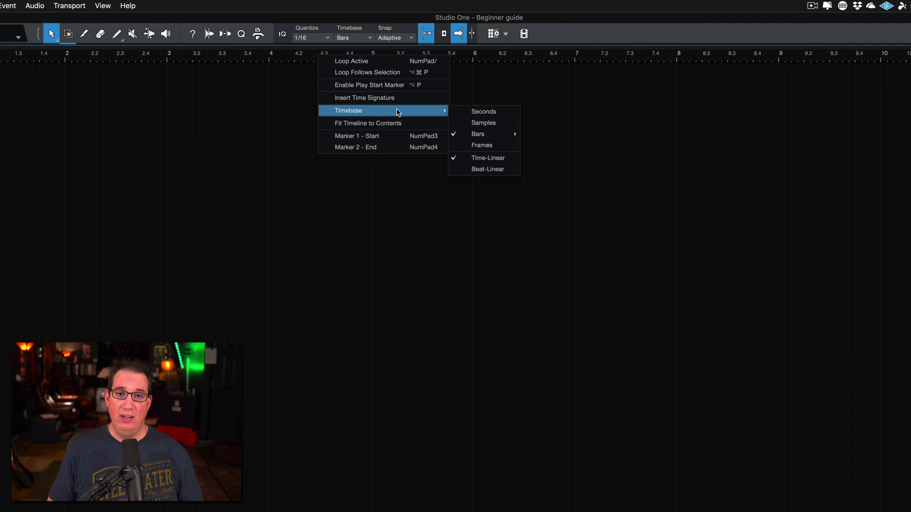
{"action": "left_click", "coordinate": [470, 112]}
{"action": "right_click", "coordinate": [357, 55]}
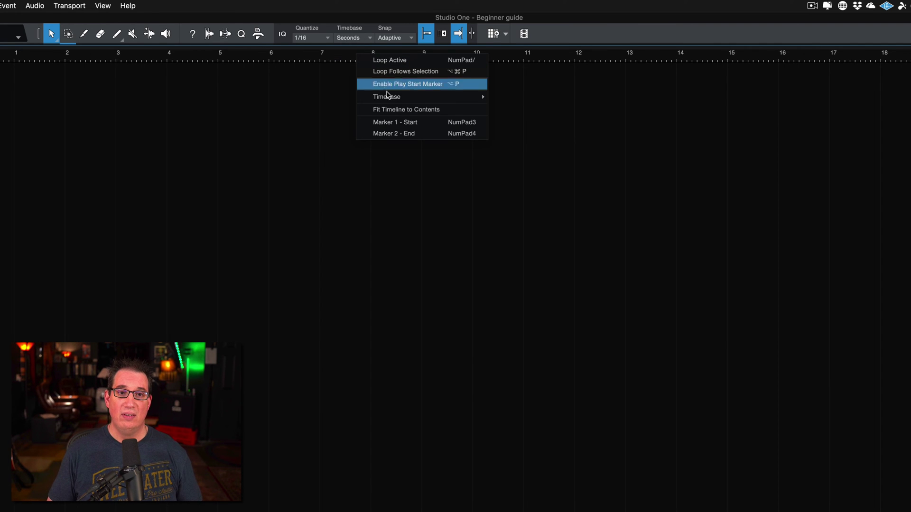
{"action": "mouse_move", "coordinate": [409, 96]}
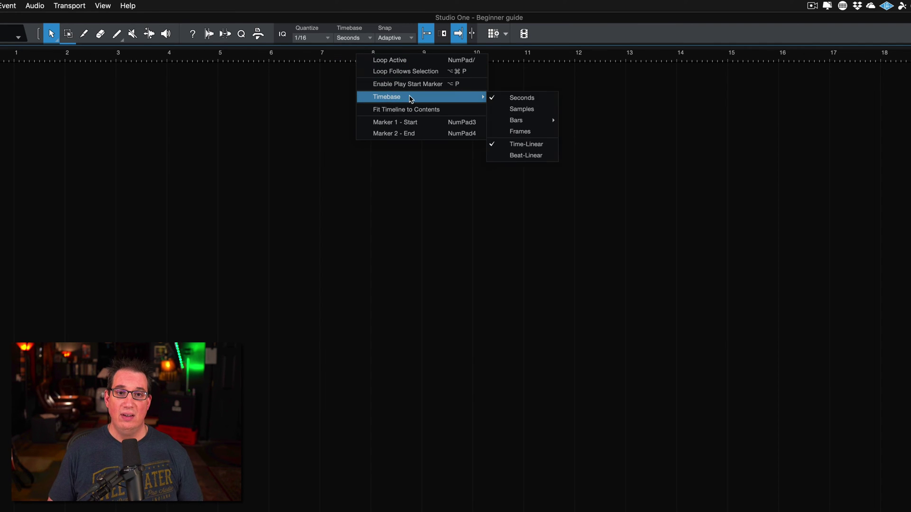
{"action": "left_click", "coordinate": [502, 131]}
{"action": "right_click", "coordinate": [346, 55]}
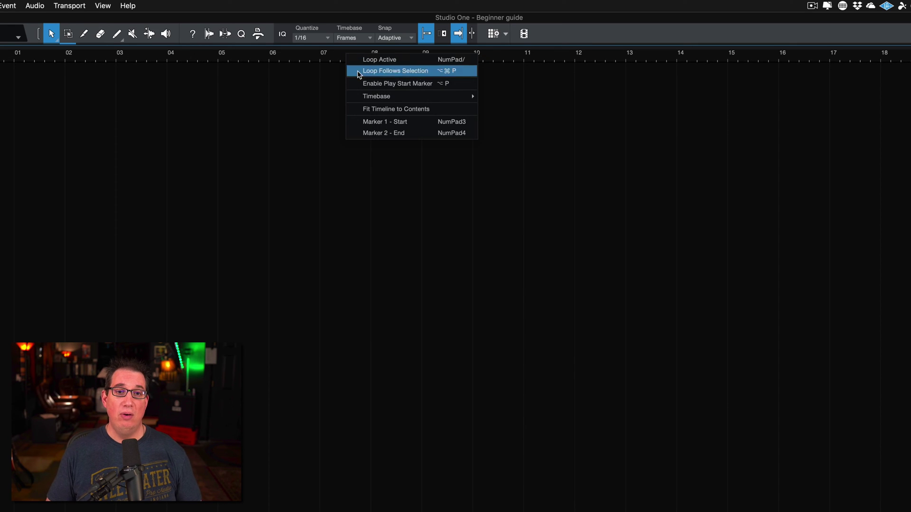
{"action": "mouse_move", "coordinate": [391, 96]}
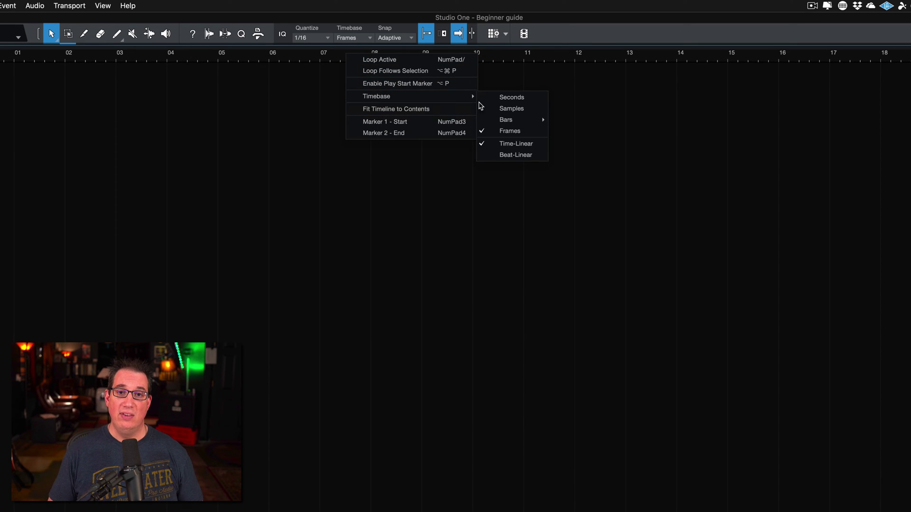
{"action": "left_click", "coordinate": [503, 108]}
Step: Look through the Bars note-value options for the timeline ruler and set its timebase to Seconds
{"action": "right_click", "coordinate": [377, 55]}
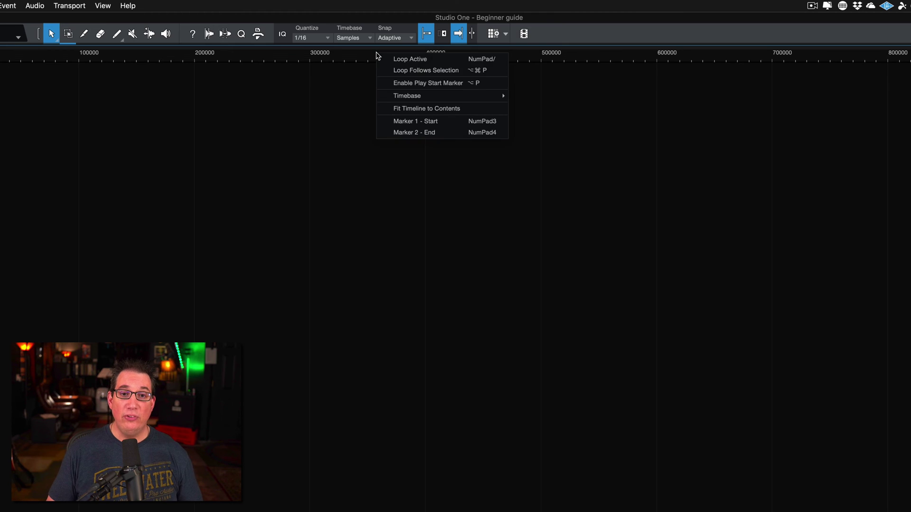
{"action": "mouse_move", "coordinate": [441, 98]}
{"action": "mouse_move", "coordinate": [519, 120]}
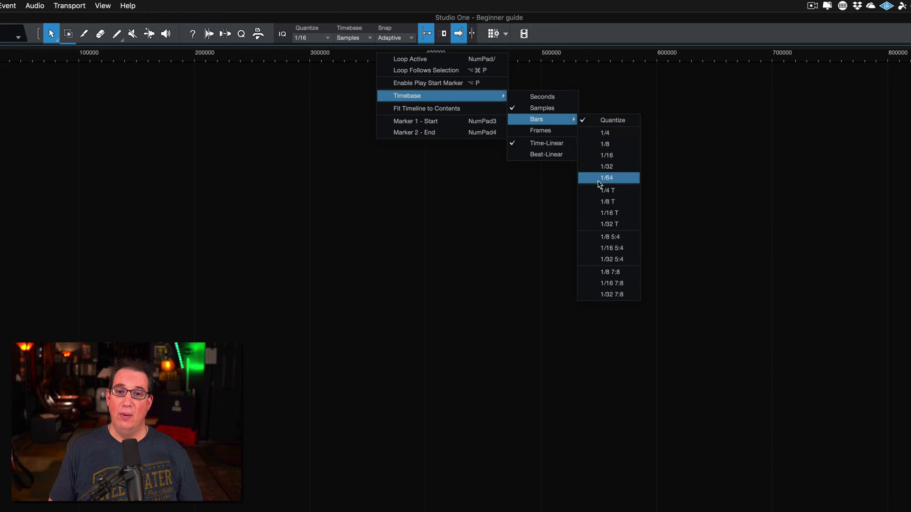
{"action": "left_click", "coordinate": [517, 98]}
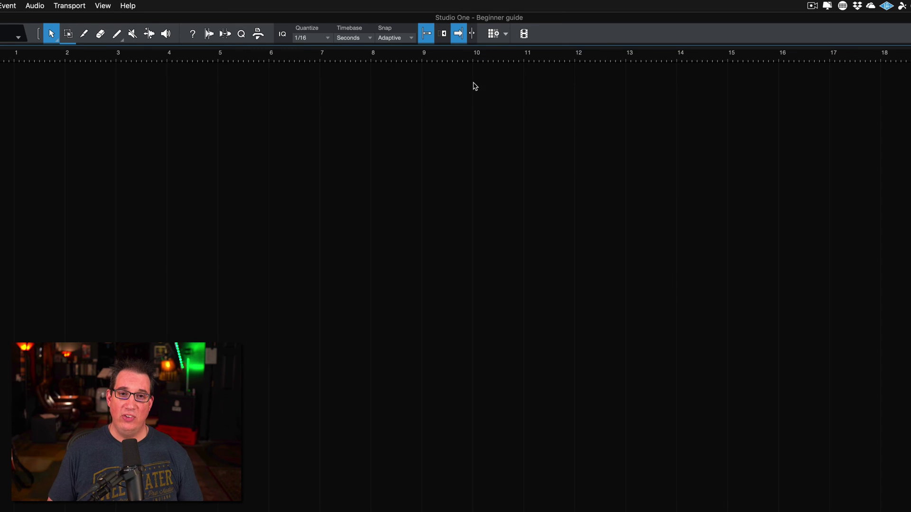
{"action": "right_click", "coordinate": [354, 60]}
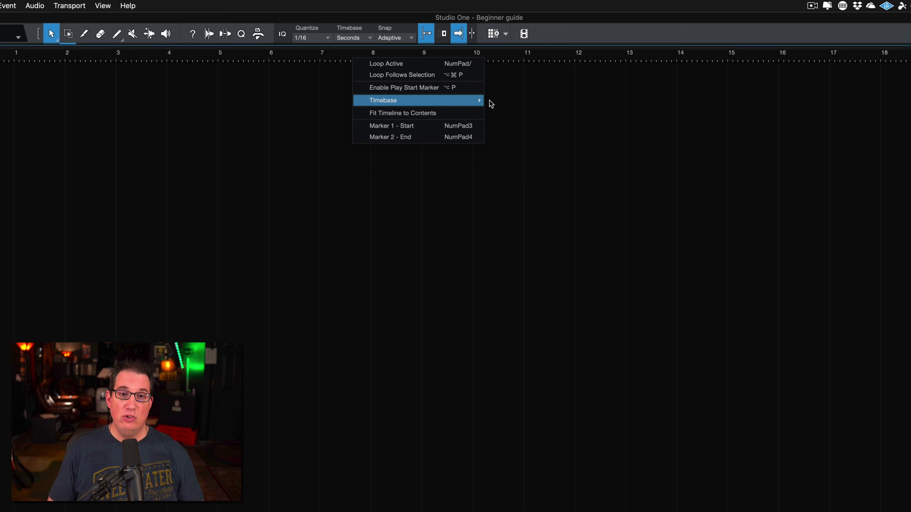
{"action": "mouse_move", "coordinate": [474, 100]}
{"action": "mouse_move", "coordinate": [522, 124]}
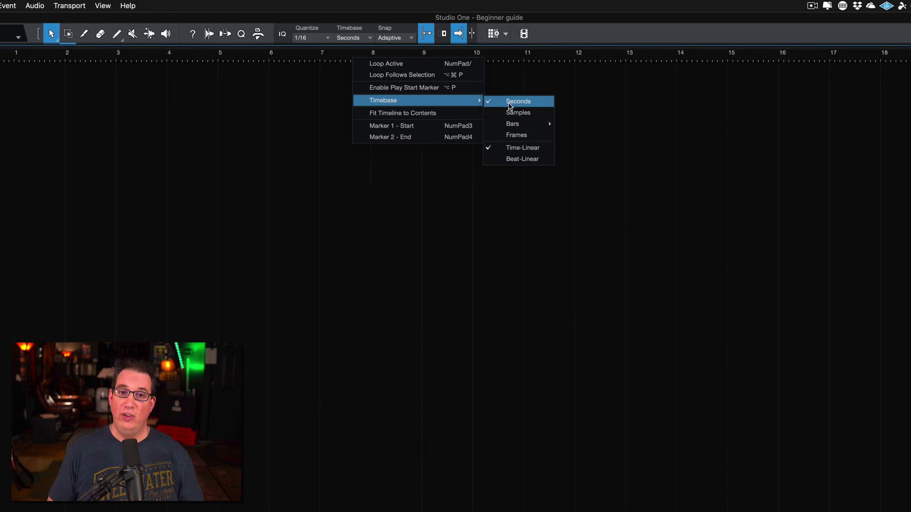
{"action": "left_click", "coordinate": [508, 102]}
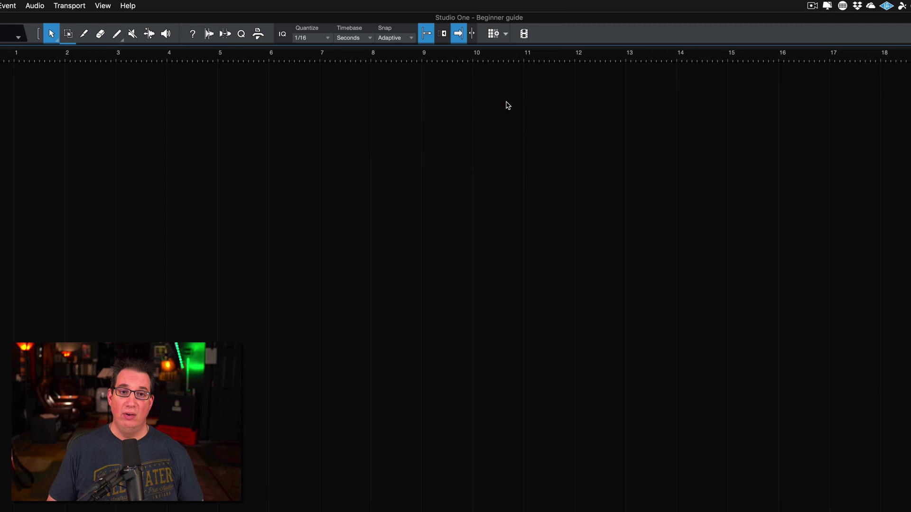
Step: Check where the timeline ruler's own options offer the Timebase setting, without changing it
{"action": "right_click", "coordinate": [400, 57]}
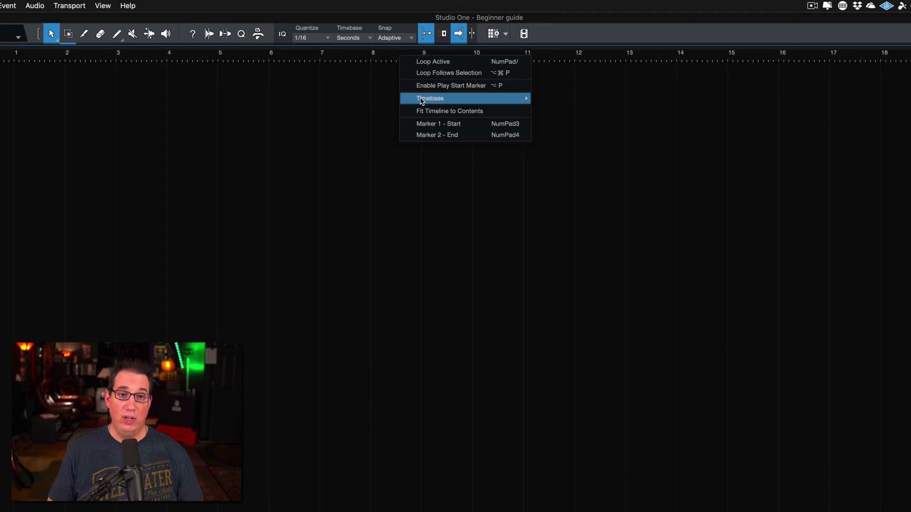
{"action": "left_click", "coordinate": [351, 56]}
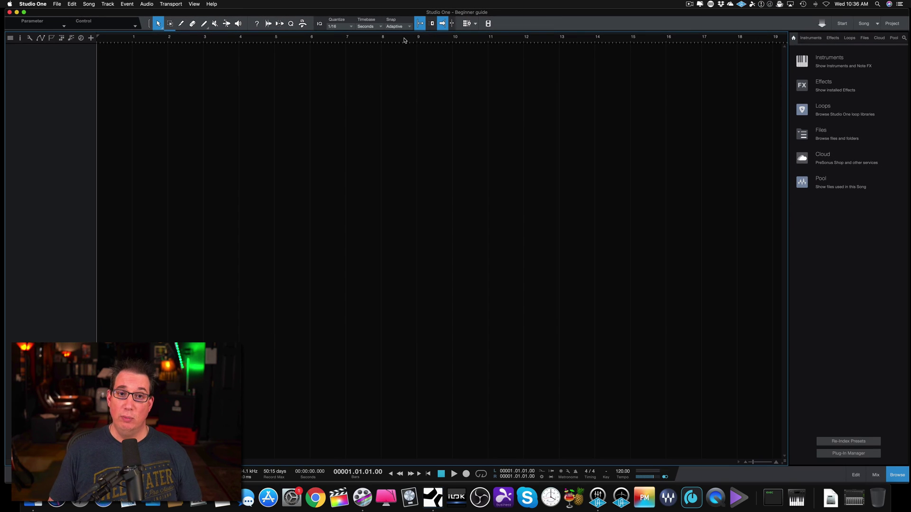
{"action": "right_click", "coordinate": [405, 40]}
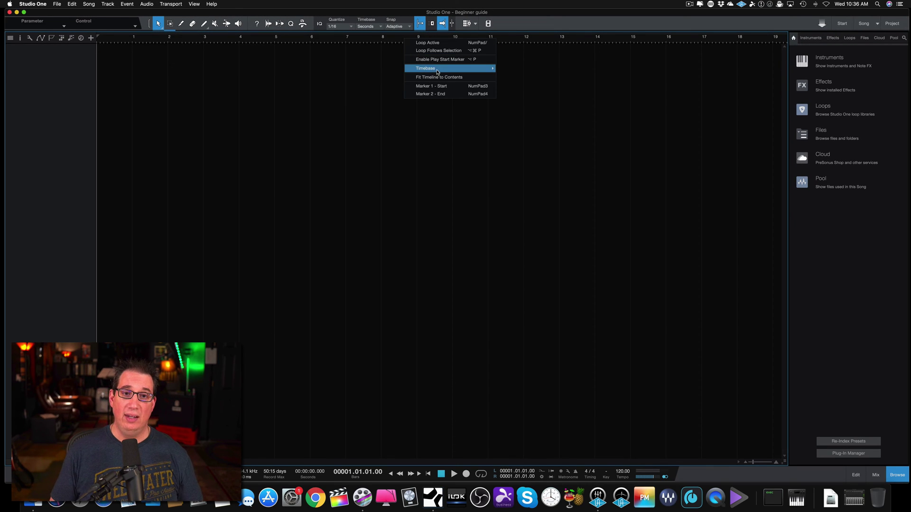
{"action": "left_click", "coordinate": [374, 41]}
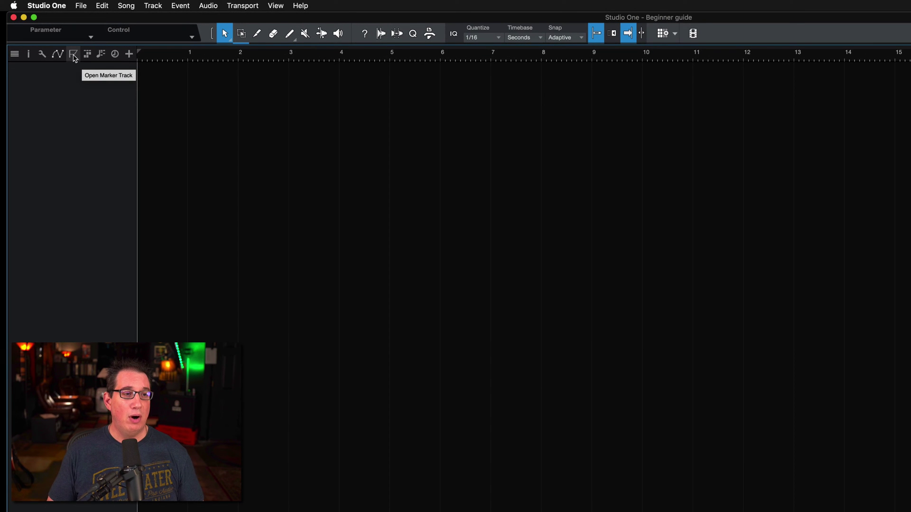
Step: Show the marker track and move the Start marker to about 2 seconds and the End marker to about 3:05
{"action": "left_click", "coordinate": [74, 56]}
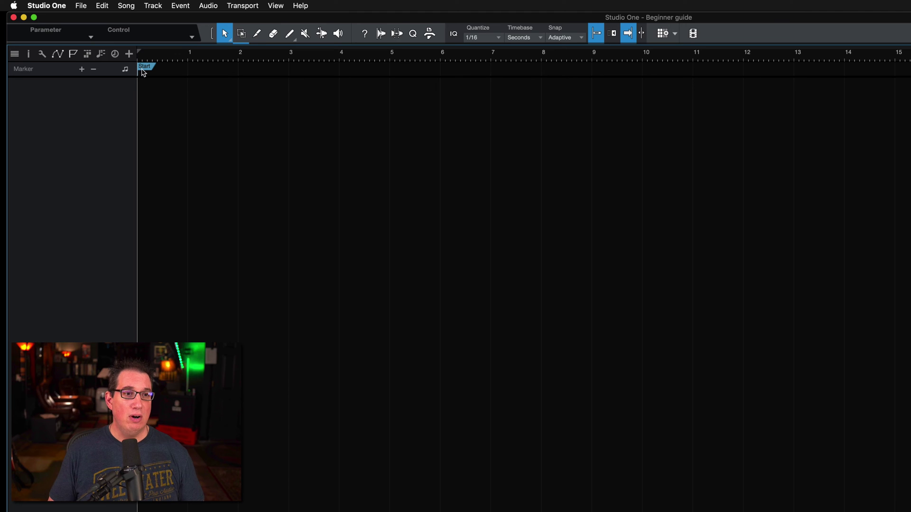
{"action": "key", "text": "w"}
{"action": "key", "text": "w"}
{"action": "key", "text": "w"}
{"action": "key", "text": "w"}
{"action": "key", "text": "w"}
{"action": "key", "text": "w"}
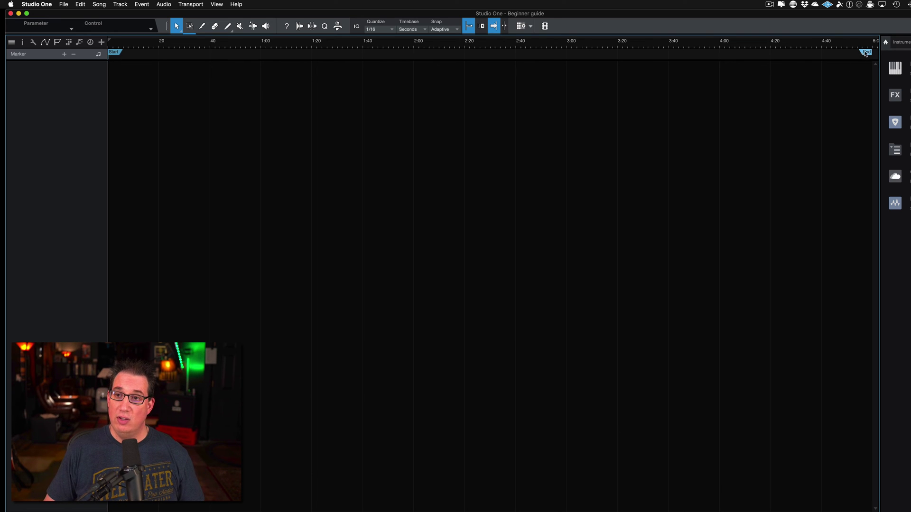
{"action": "mouse_move", "coordinate": [865, 52]}
{"action": "left_mouse_down"}
{"action": "mouse_move", "coordinate": [588, 48]}
{"action": "mouse_move", "coordinate": [566, 57]}
{"action": "left_mouse_up"}
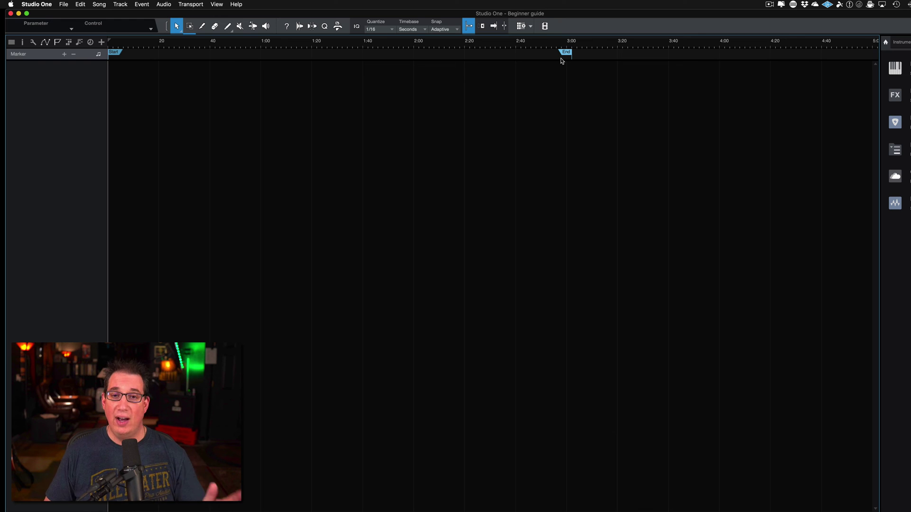
{"action": "mouse_move", "coordinate": [562, 58]}
{"action": "left_mouse_down"}
{"action": "mouse_move", "coordinate": [553, 58]}
{"action": "mouse_move", "coordinate": [561, 58]}
{"action": "left_mouse_up"}
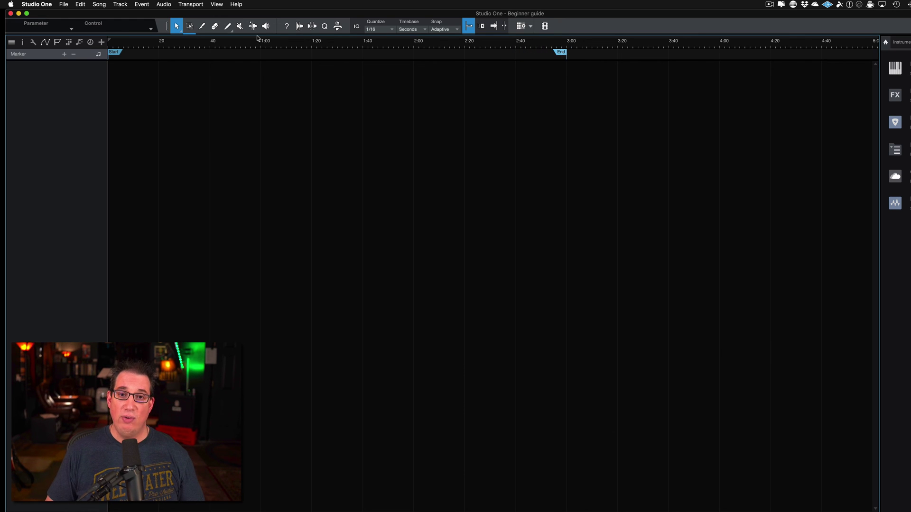
{"action": "mouse_move", "coordinate": [114, 52]}
{"action": "left_mouse_down"}
{"action": "mouse_move", "coordinate": [174, 53]}
{"action": "mouse_move", "coordinate": [114, 53]}
{"action": "left_mouse_up"}
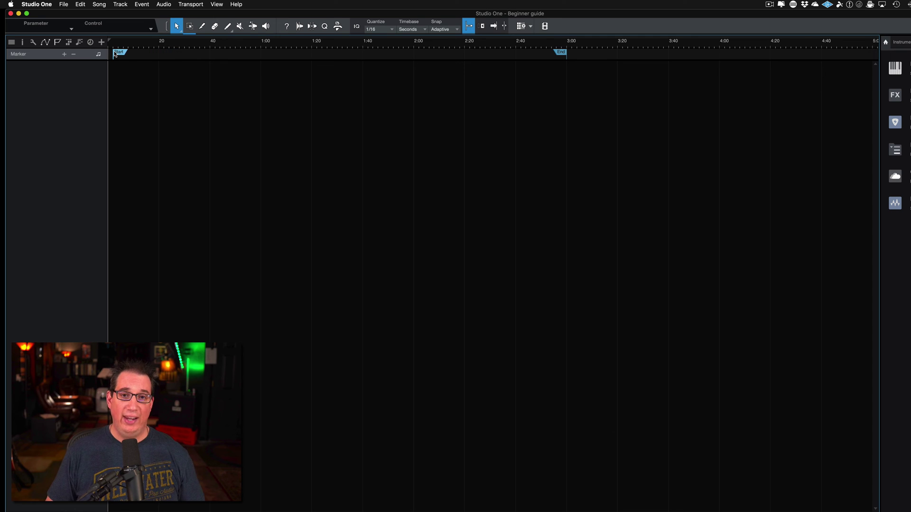
{"action": "left_click_drag", "start_coordinate": [562, 56], "coordinate": [573, 56]}
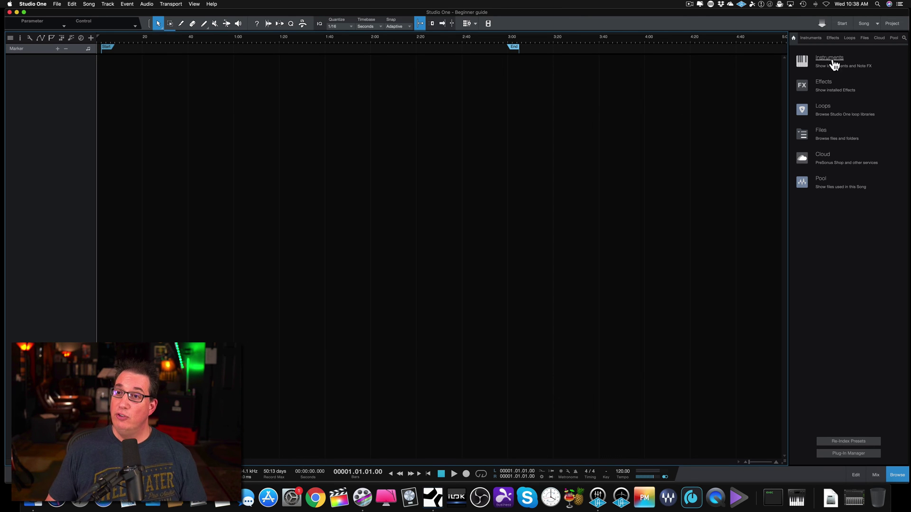
Step: Browse the Loops and Files sections of the browser and expand the "Jim Beam And King James" folder within LTM June 2019
{"action": "left_click", "coordinate": [847, 38]}
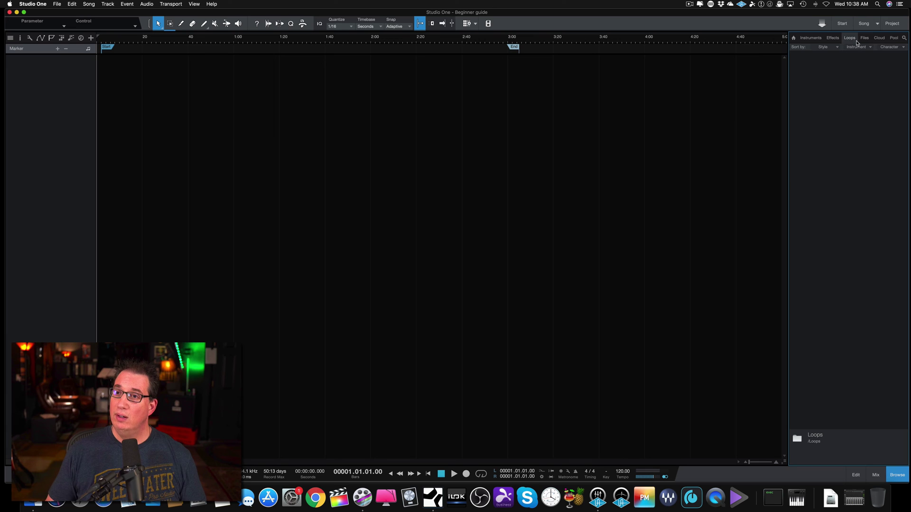
{"action": "left_click", "coordinate": [865, 39]}
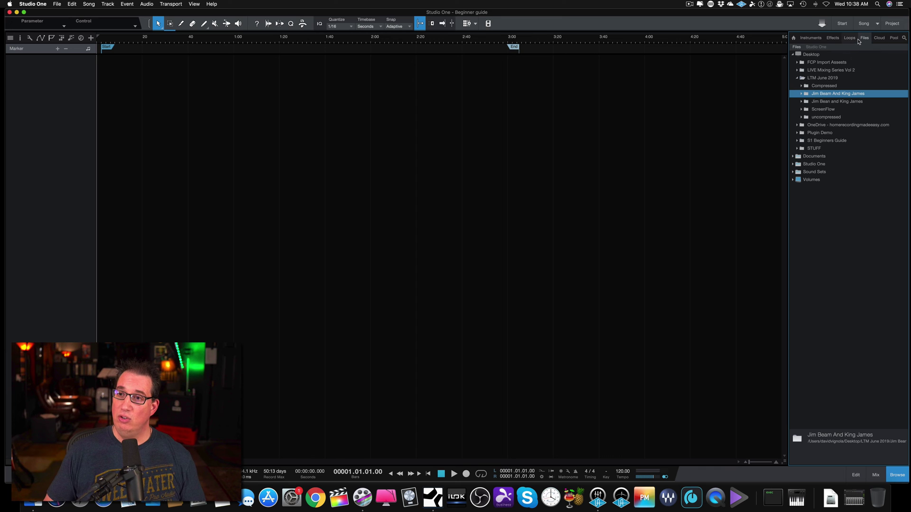
{"action": "left_click", "coordinate": [897, 478]}
{"action": "left_click", "coordinate": [896, 478]}
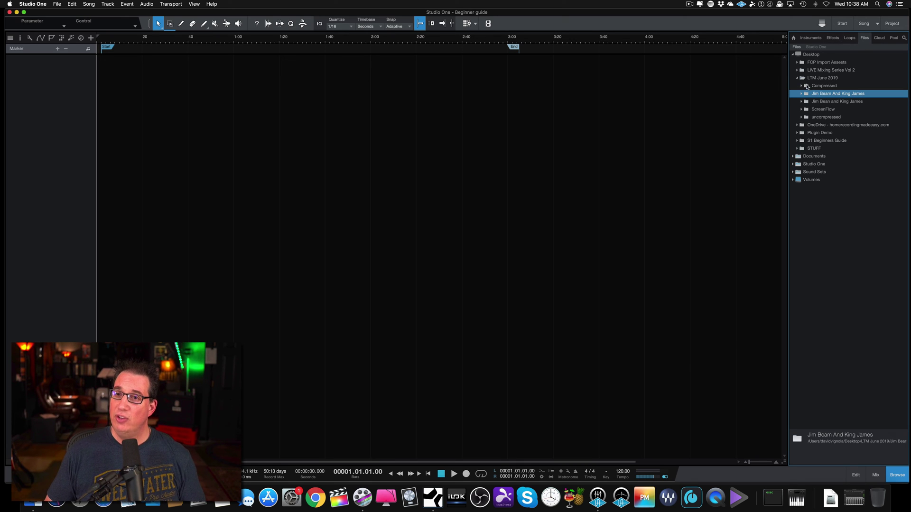
{"action": "left_click", "coordinate": [794, 55]}
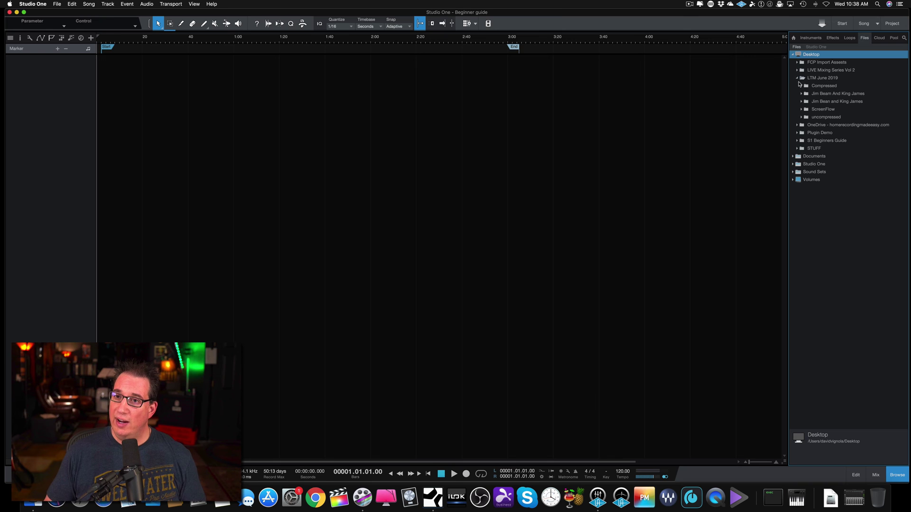
{"action": "left_click", "coordinate": [801, 94]}
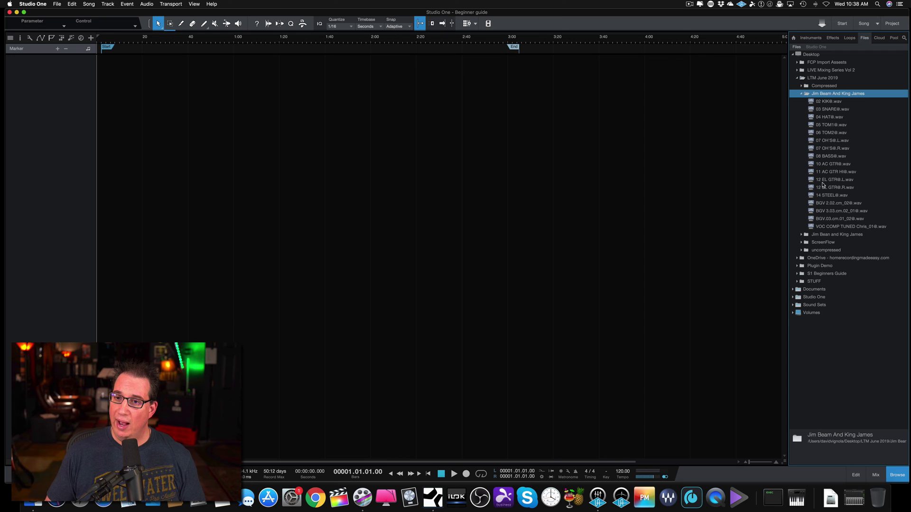
Step: Add "11 AC GTR HI@.wav" from the browser to the arrangement as a new audio track and enlarge the track's height
{"action": "left_click", "coordinate": [834, 172]}
{"action": "left_click_drag", "start_coordinate": [835, 173], "coordinate": [108, 137]}
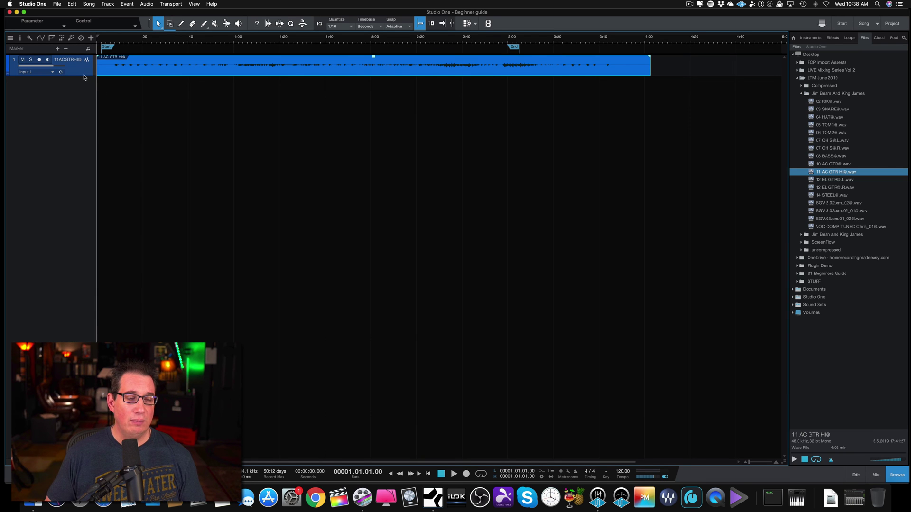
{"action": "left_click_drag", "start_coordinate": [84, 77], "coordinate": [84, 133]}
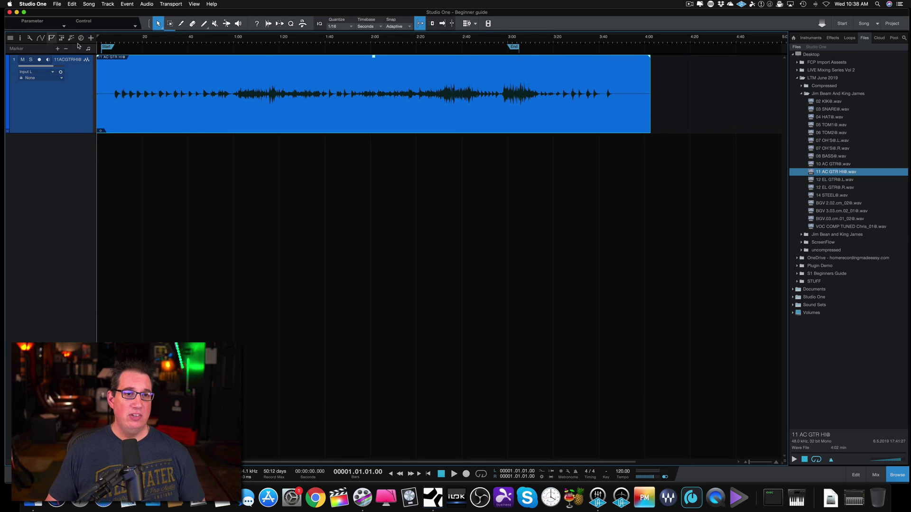
Step: Save the song and copy the external file "11 AC GTR HI@.wav" to the Media folder
{"action": "left_click", "coordinate": [57, 4]}
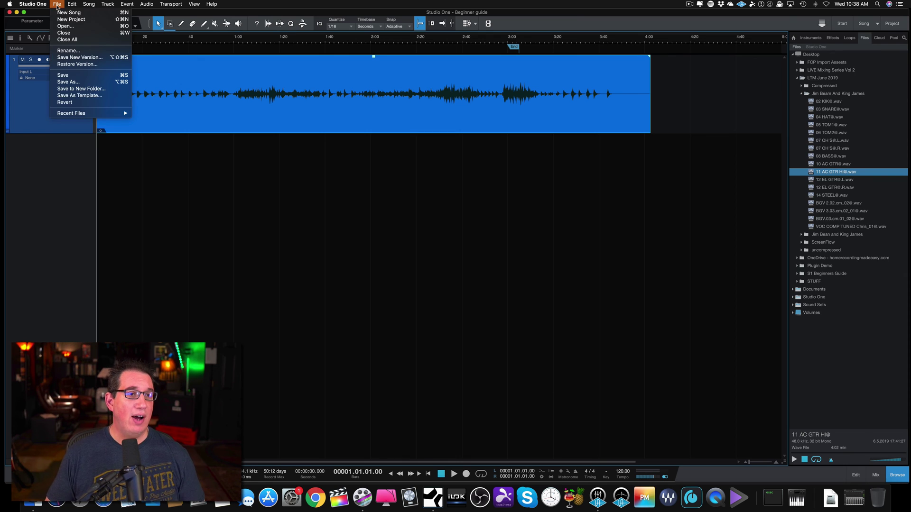
{"action": "left_click", "coordinate": [69, 75]}
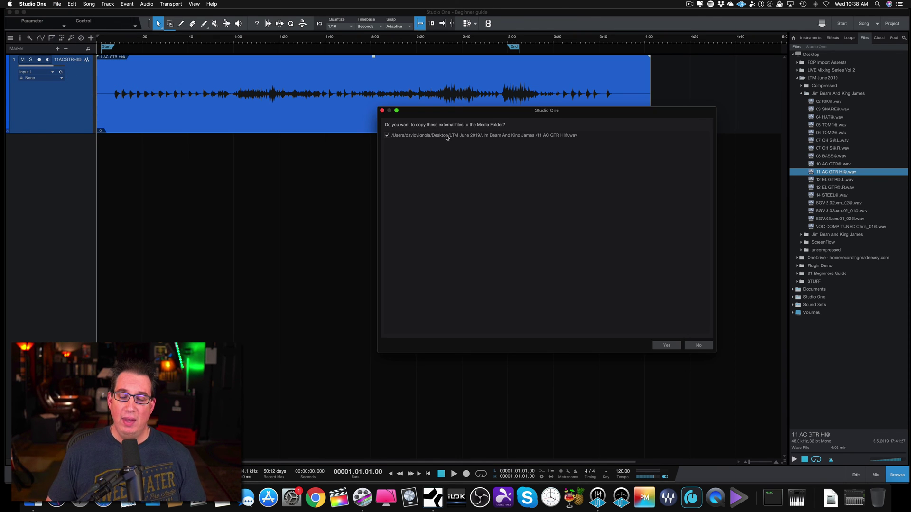
{"action": "left_click_drag", "start_coordinate": [448, 113], "coordinate": [336, 145]}
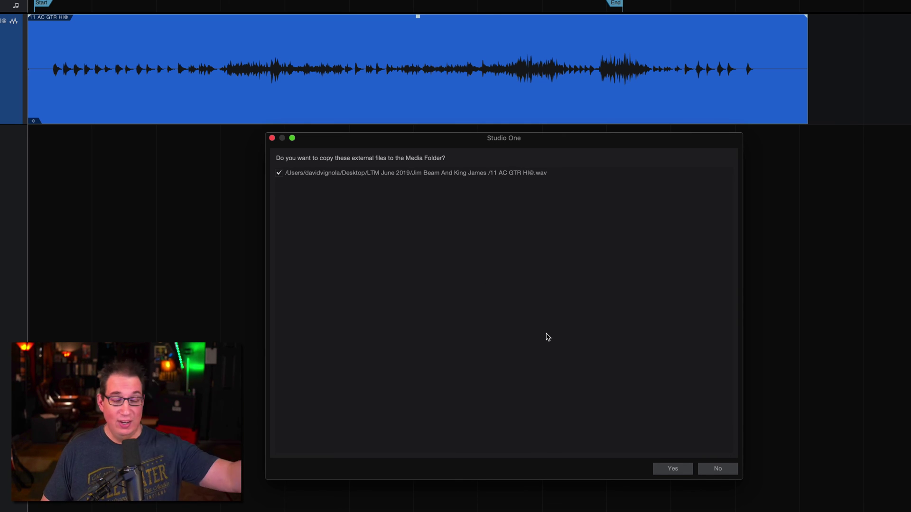
{"action": "left_click", "coordinate": [670, 467]}
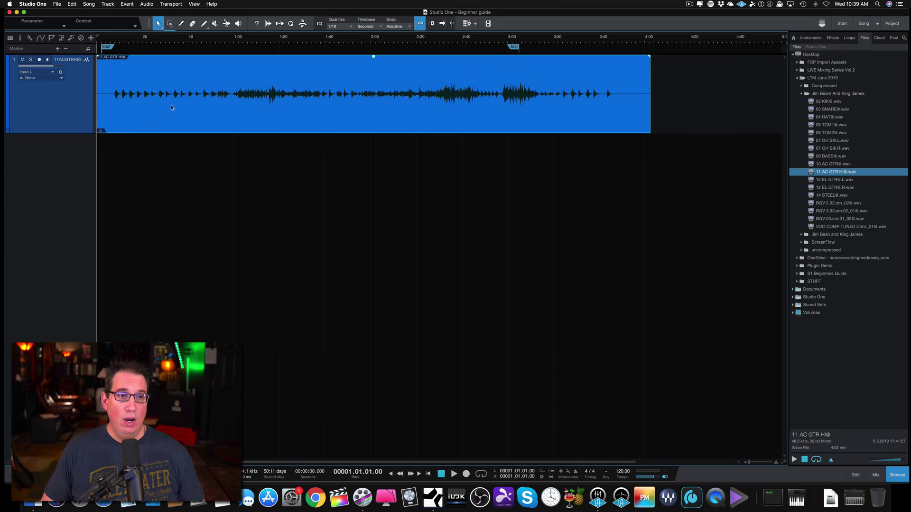
Step: Open the preferences and show the User Data settings under Locations
{"action": "left_click", "coordinate": [32, 4]}
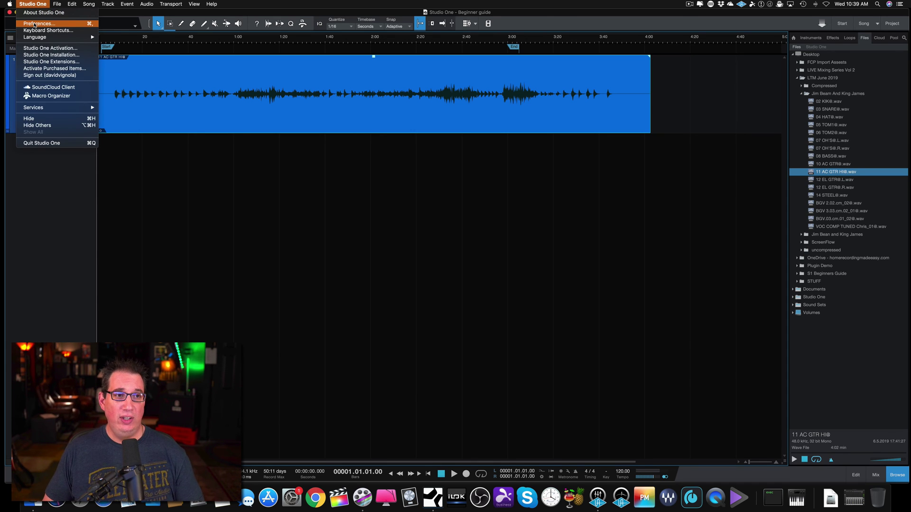
{"action": "mouse_move", "coordinate": [183, 5]}
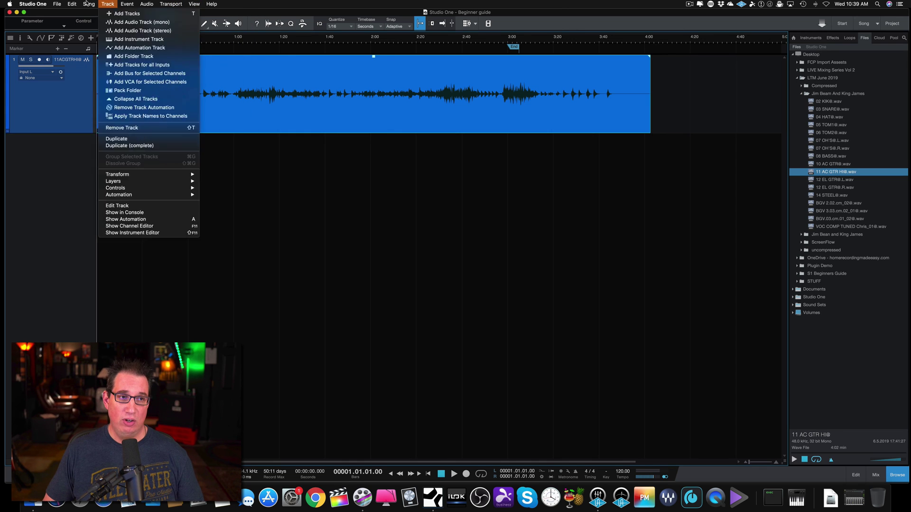
{"action": "mouse_move", "coordinate": [33, 4]}
{"action": "left_click", "coordinate": [40, 23]}
{"action": "left_click_drag", "start_coordinate": [224, 100], "coordinate": [248, 113]}
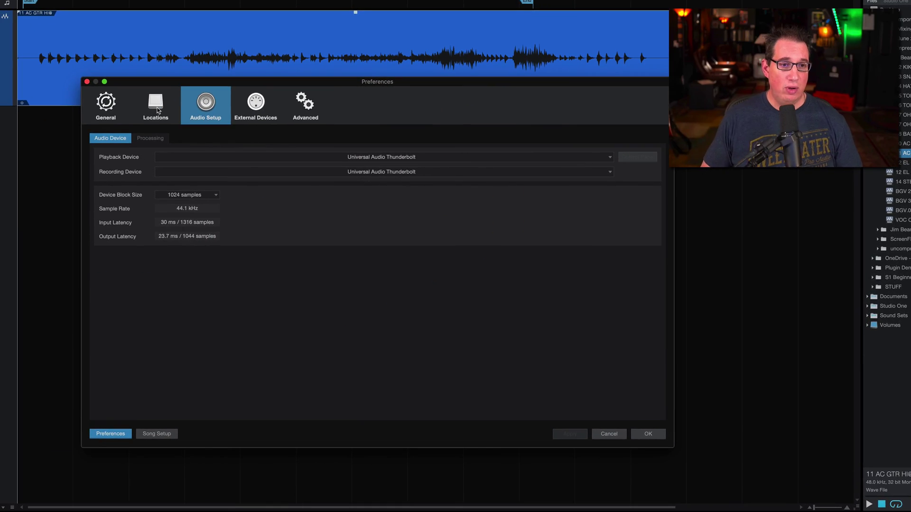
{"action": "left_click", "coordinate": [211, 137]}
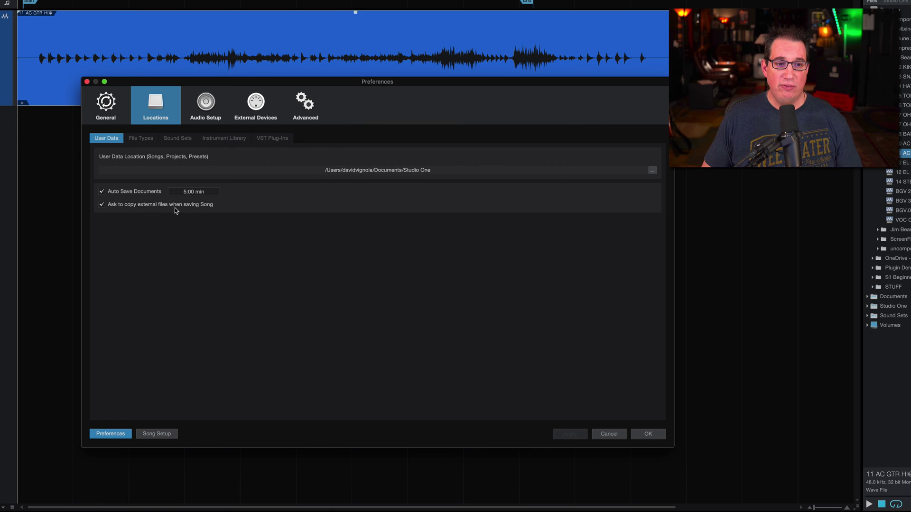
Step: Switch "Ask to copy external files when saving Song" off and back on, and accept the preferences
{"action": "left_click", "coordinate": [102, 206]}
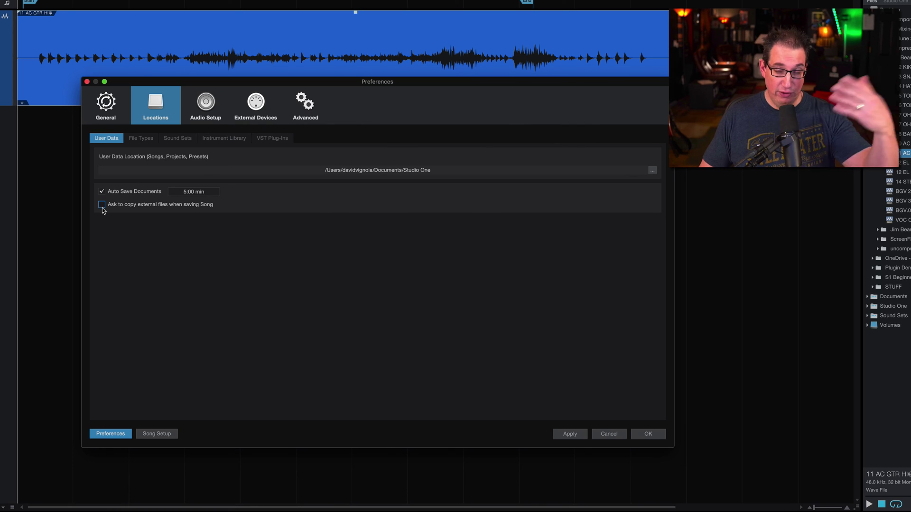
{"action": "left_click", "coordinate": [102, 205]}
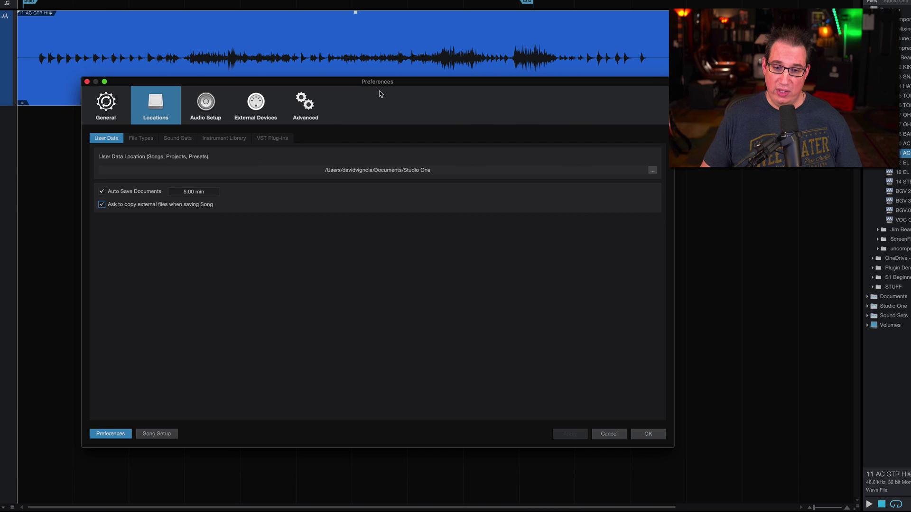
{"action": "left_click", "coordinate": [647, 435]}
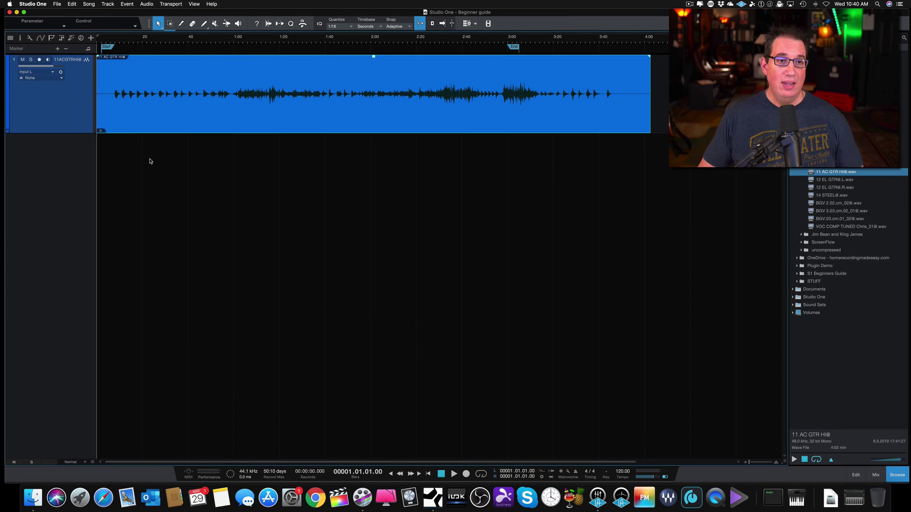
Step: Switch to Finder, open S1 Beginners Guide > Session > Beginner guide, inspect its Media folder and return to the song folder
{"action": "left_click", "coordinate": [17, 12]}
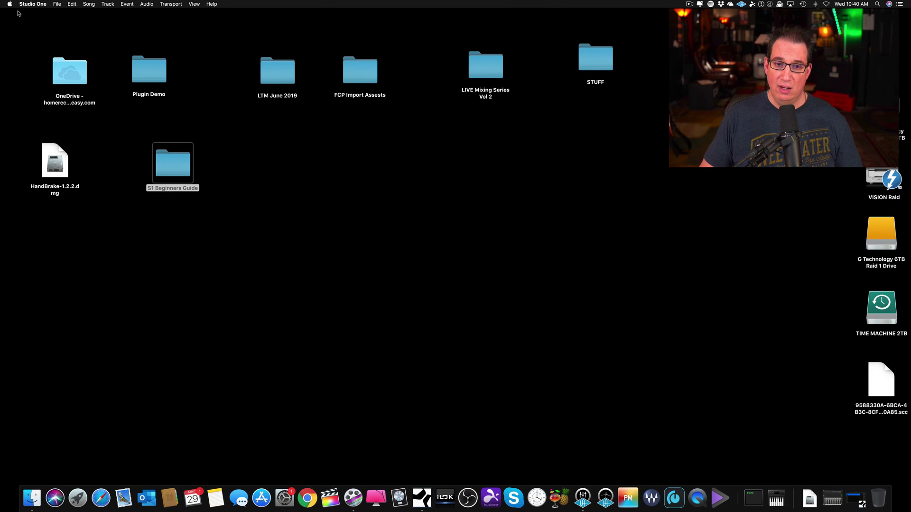
{"action": "double_click", "coordinate": [162, 176]}
{"action": "left_click_drag", "start_coordinate": [352, 137], "coordinate": [314, 138]}
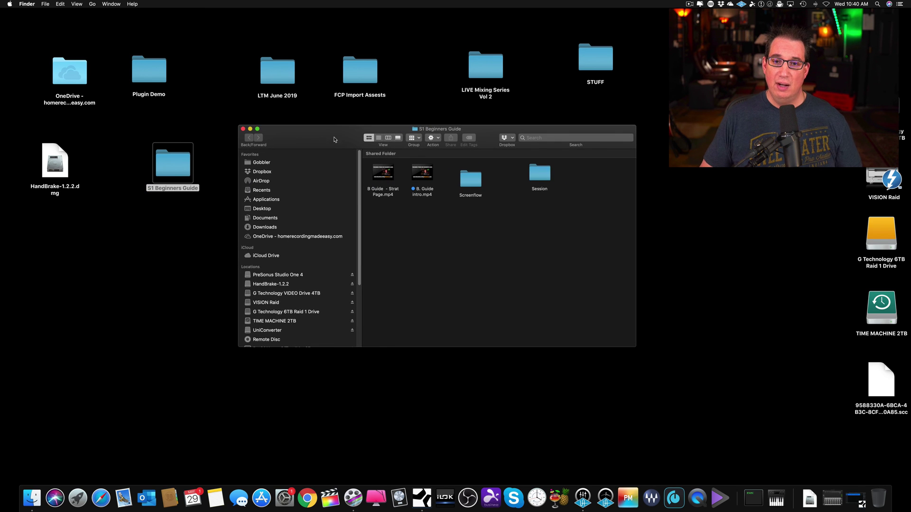
{"action": "left_click_drag", "start_coordinate": [542, 172], "coordinate": [522, 179]}
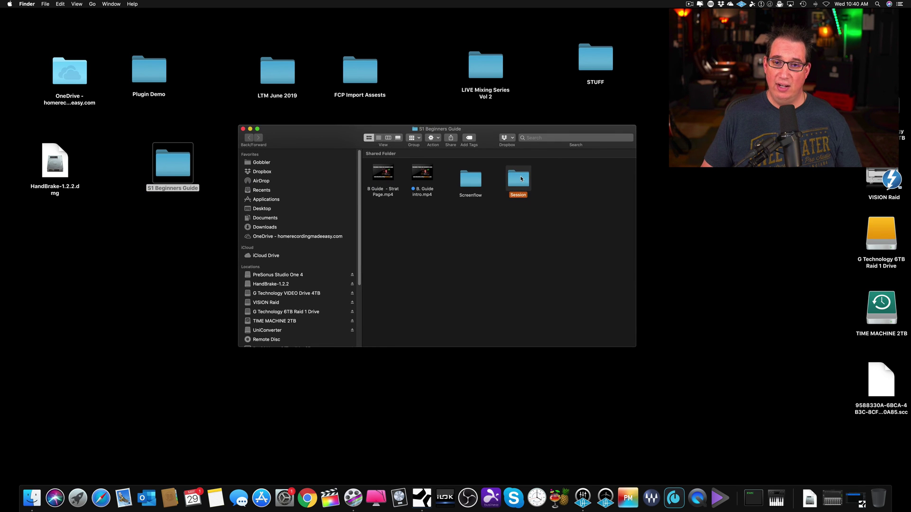
{"action": "double_click", "coordinate": [522, 179]}
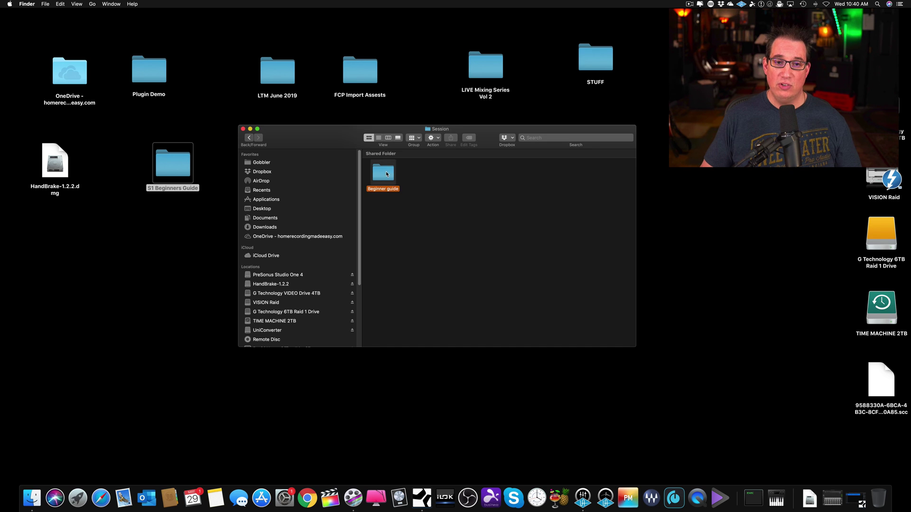
{"action": "double_click", "coordinate": [386, 171]}
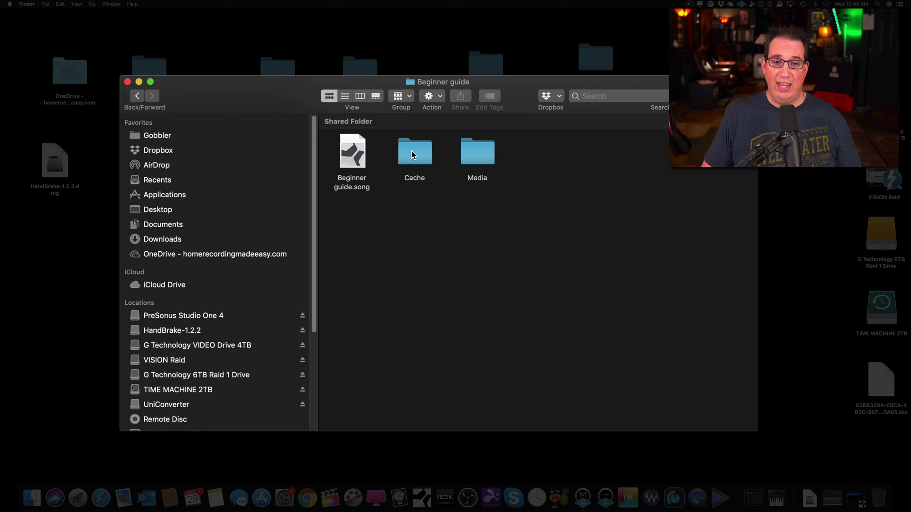
{"action": "double_click", "coordinate": [469, 153]}
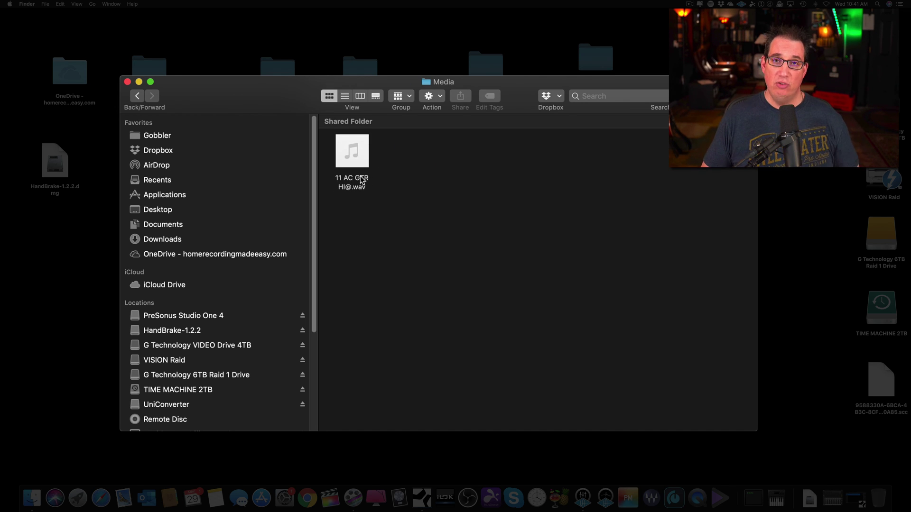
{"action": "left_click", "coordinate": [136, 96]}
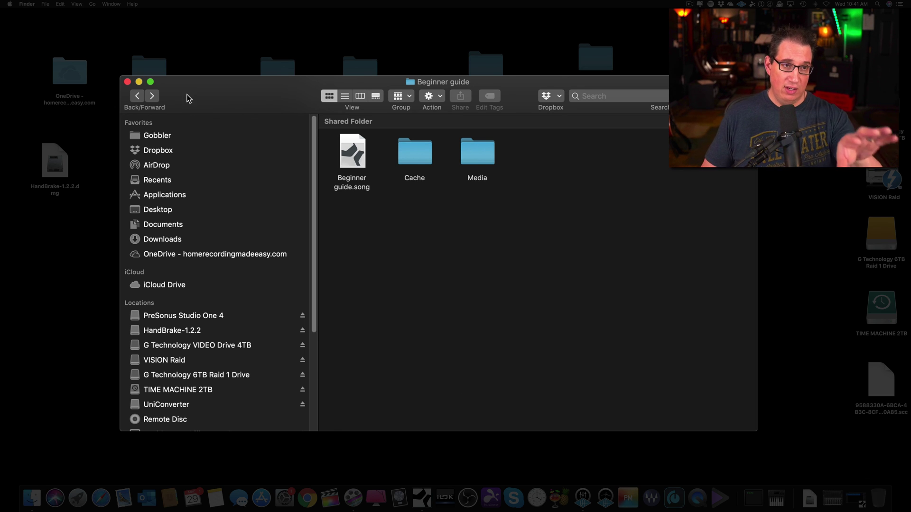
Step: Select Beginner guide.song, the Cache folder and the Media folder one after another, and finally all three together
{"action": "left_click_drag", "start_coordinate": [204, 103], "coordinate": [213, 127]}
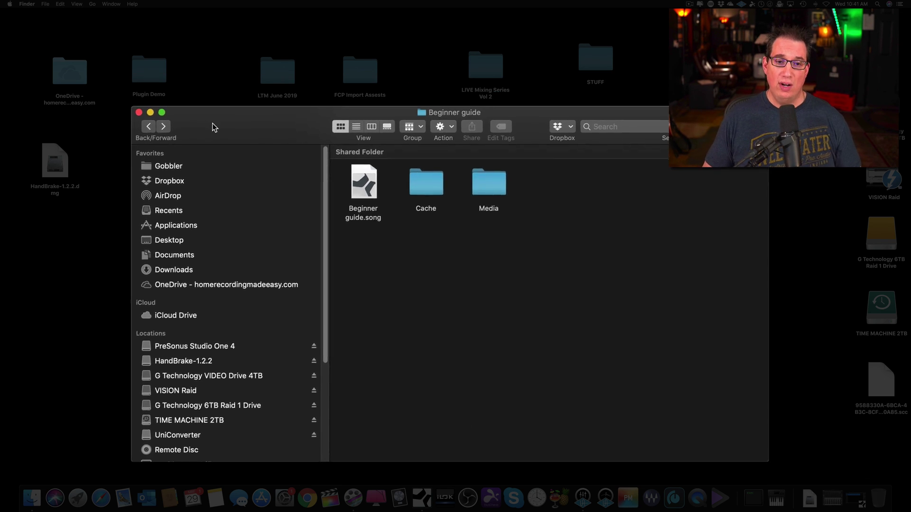
{"action": "left_click", "coordinate": [358, 183]}
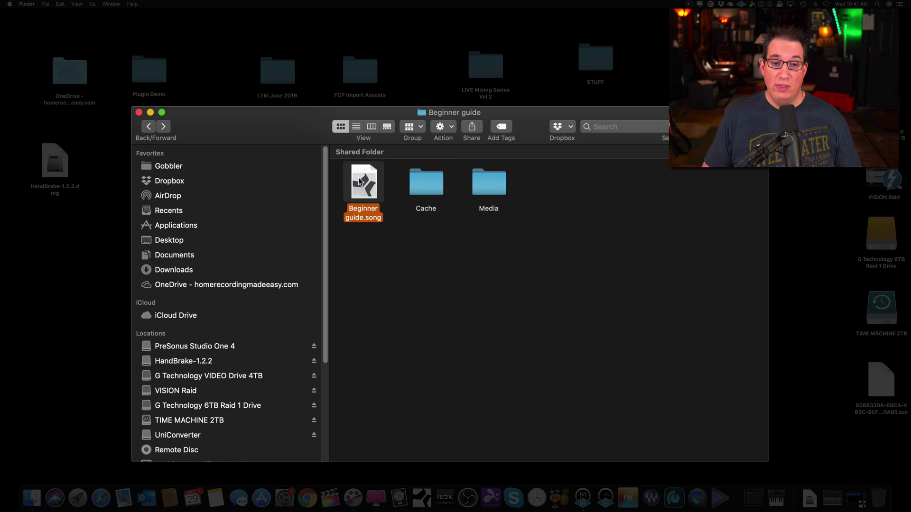
{"action": "left_click", "coordinate": [420, 184]}
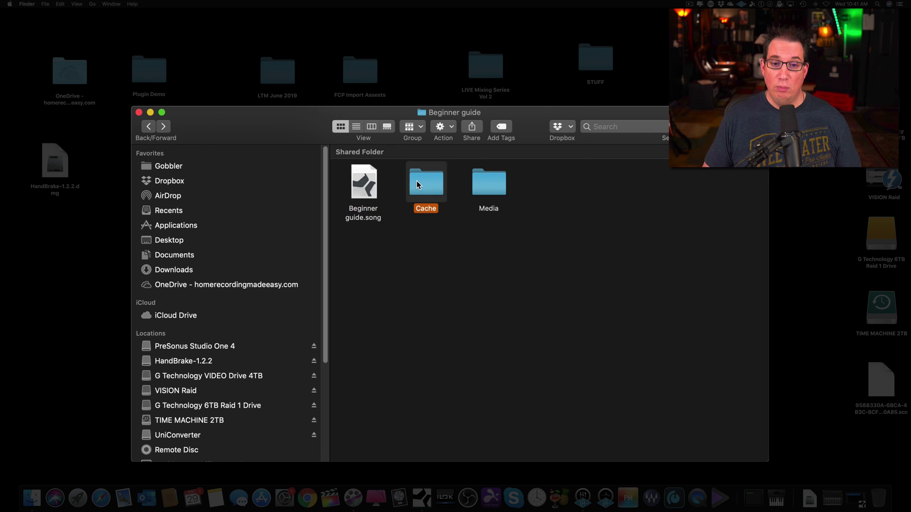
{"action": "left_click", "coordinate": [487, 185]}
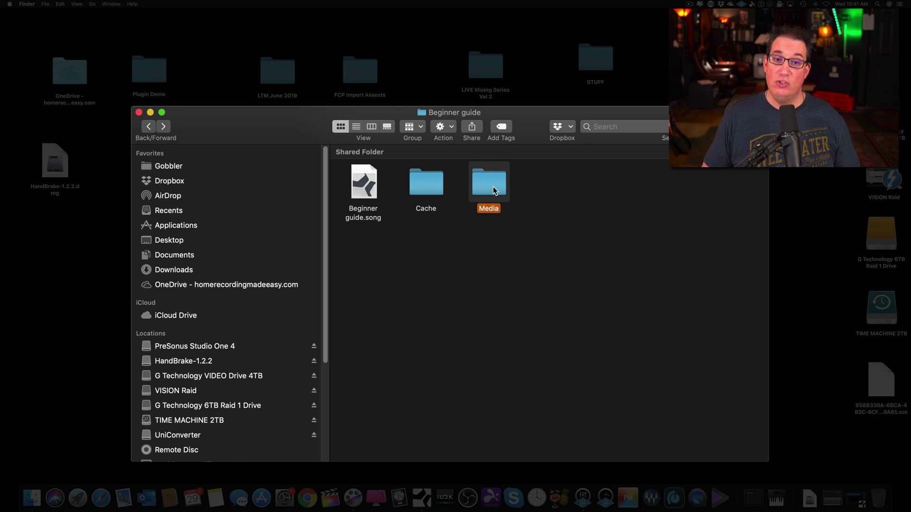
{"action": "left_click_drag", "start_coordinate": [345, 237], "coordinate": [494, 198]}
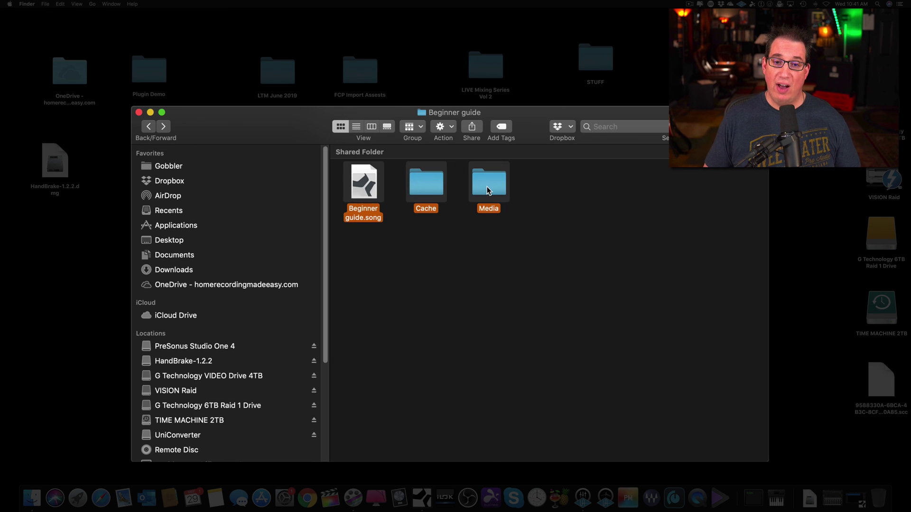
{"action": "right_click", "coordinate": [445, 223]}
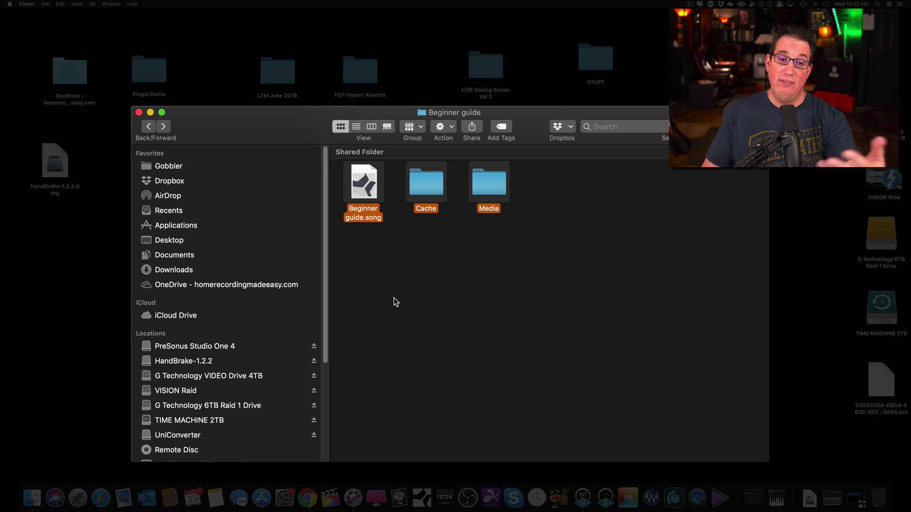
Step: Go back to the Session folder and reopen the Beginner guide folder twice to review where the song's contents are stored
{"action": "left_click_drag", "start_coordinate": [247, 127], "coordinate": [244, 116]}
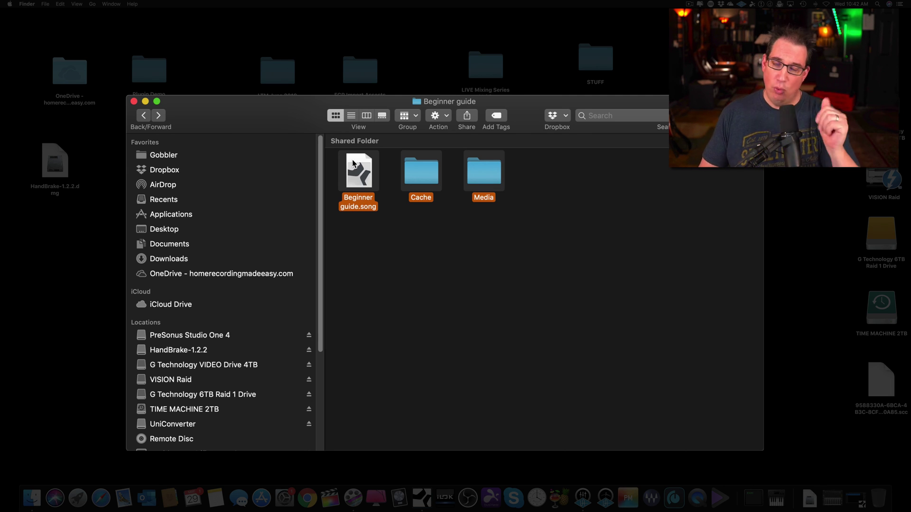
{"action": "left_click", "coordinate": [143, 116]}
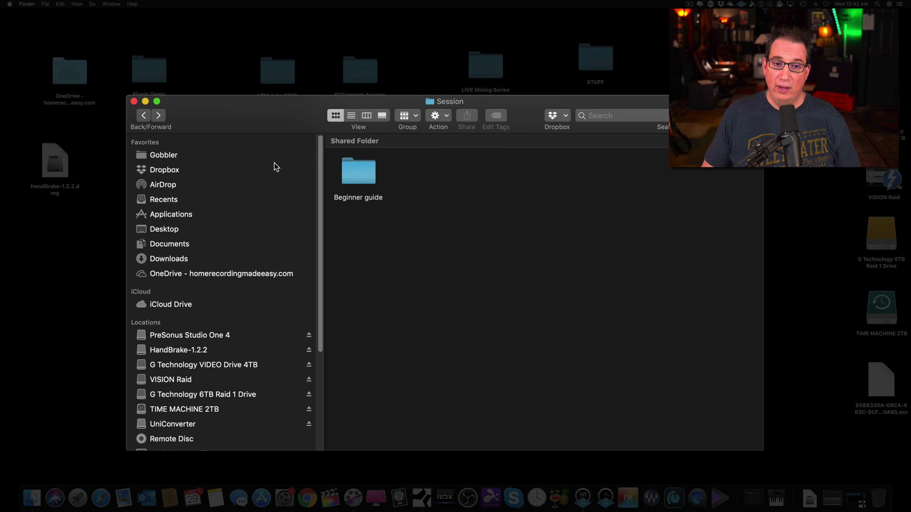
{"action": "double_click", "coordinate": [357, 174]}
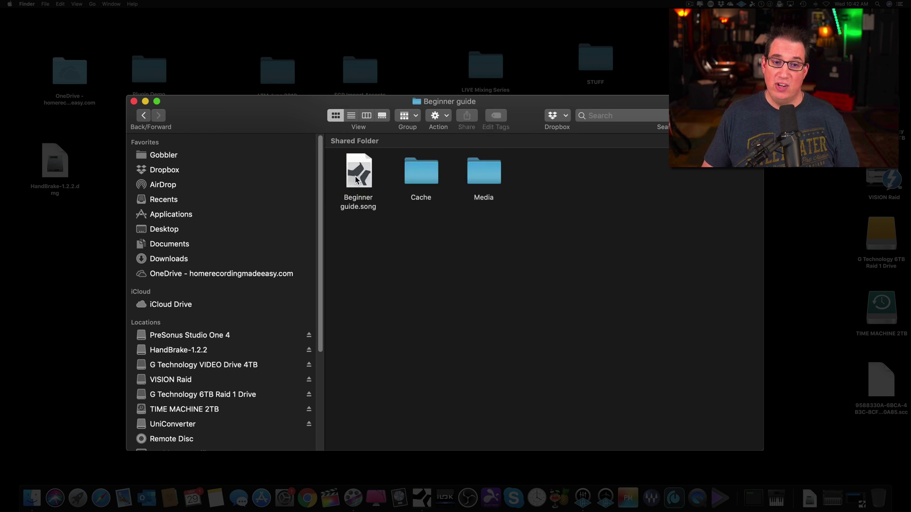
{"action": "left_click", "coordinate": [144, 116]}
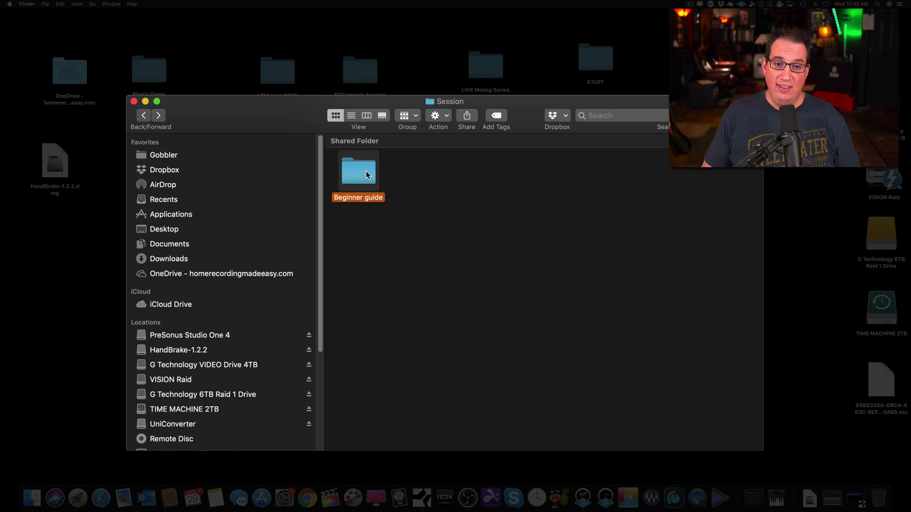
{"action": "double_click", "coordinate": [362, 172]}
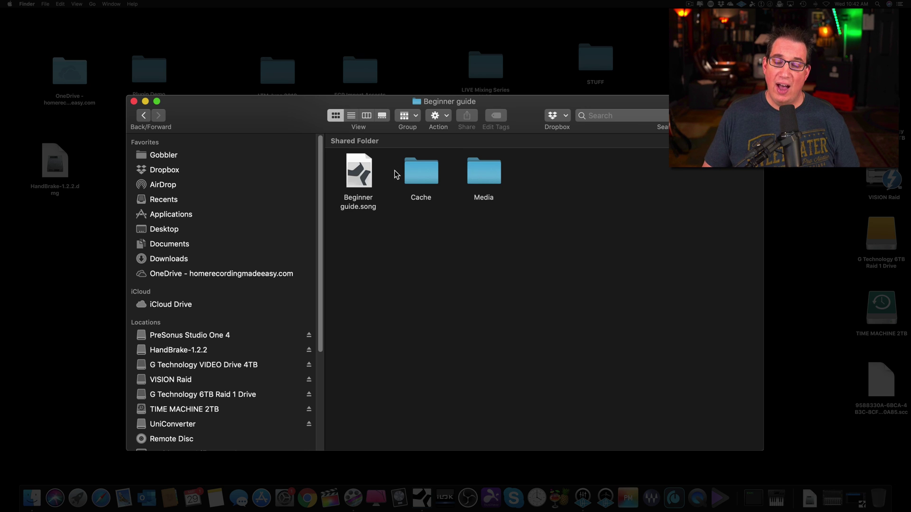